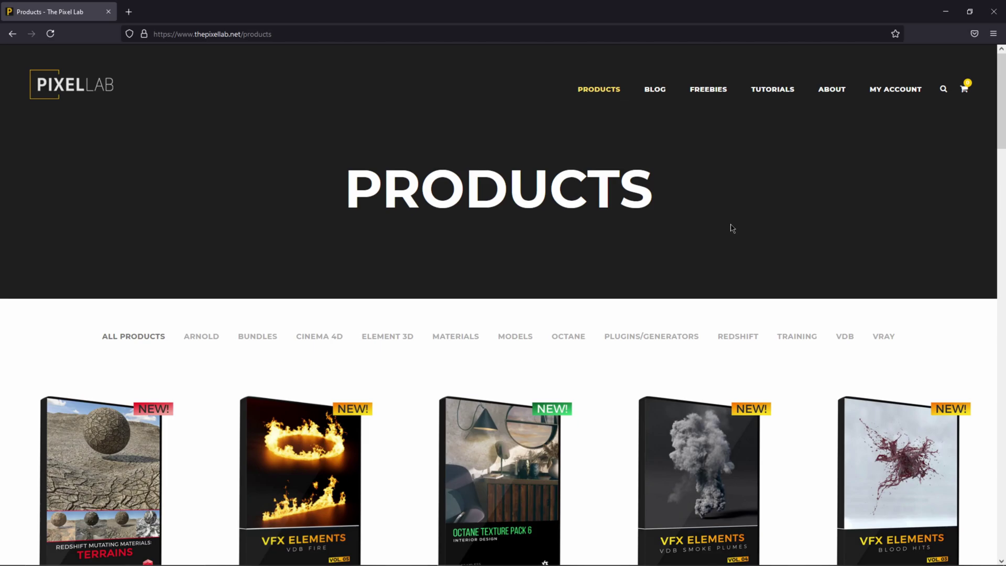
Step: Scroll down The Pixel Lab Products page until the Aura product box is in view
scroll(728, 231, down, 9)
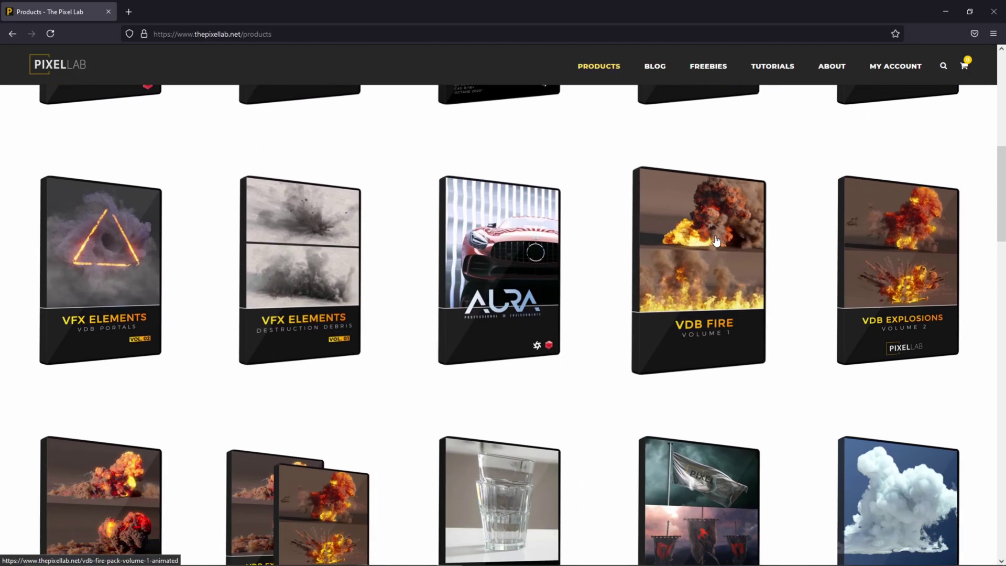
Step: Open the Aura 3D environments product page, browse through its renders, then close it
click(521, 252)
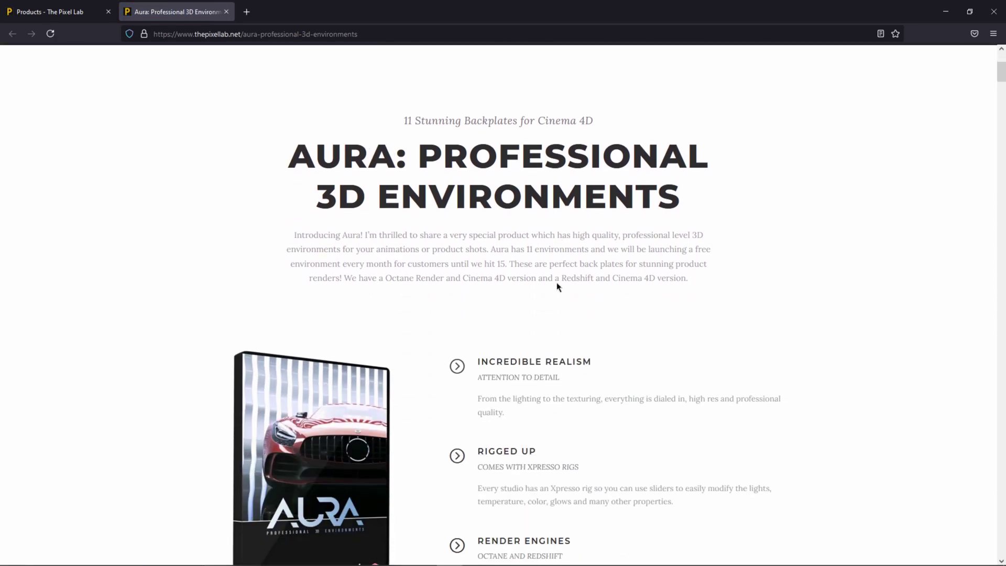
scroll(557, 285, down, 11)
scroll(558, 288, down, 14)
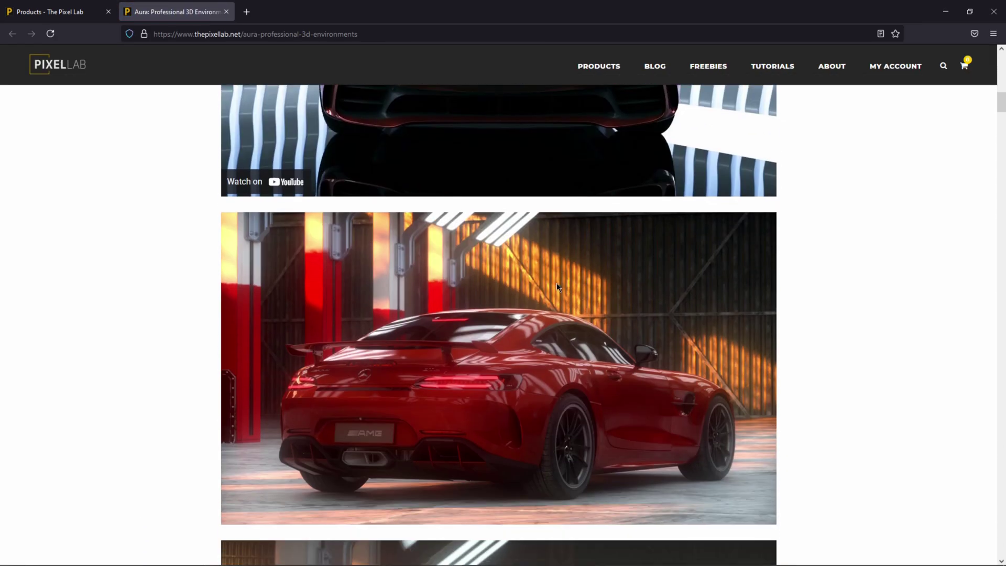
scroll(558, 287, down, 7)
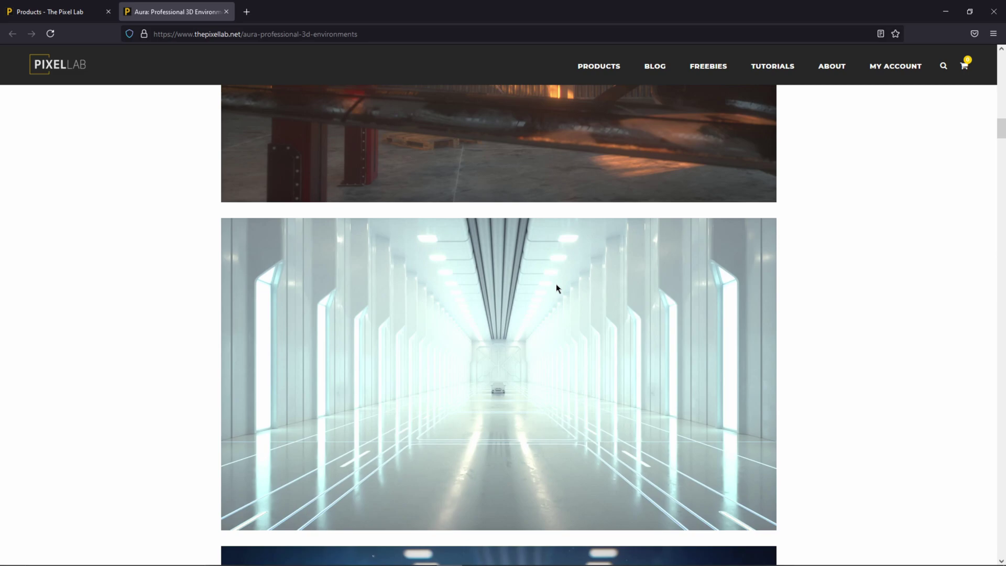
scroll(557, 288, down, 5)
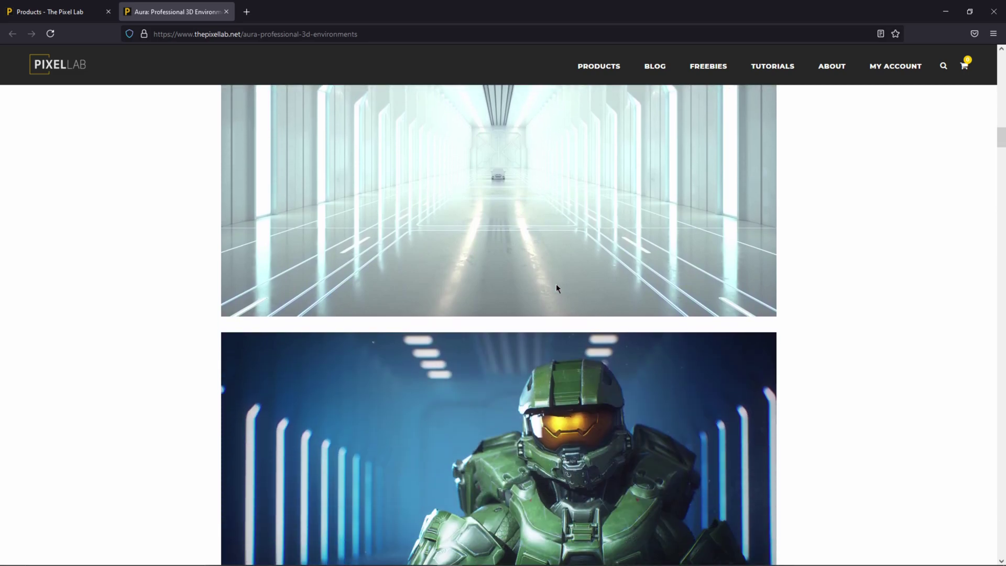
scroll(557, 288, down, 1)
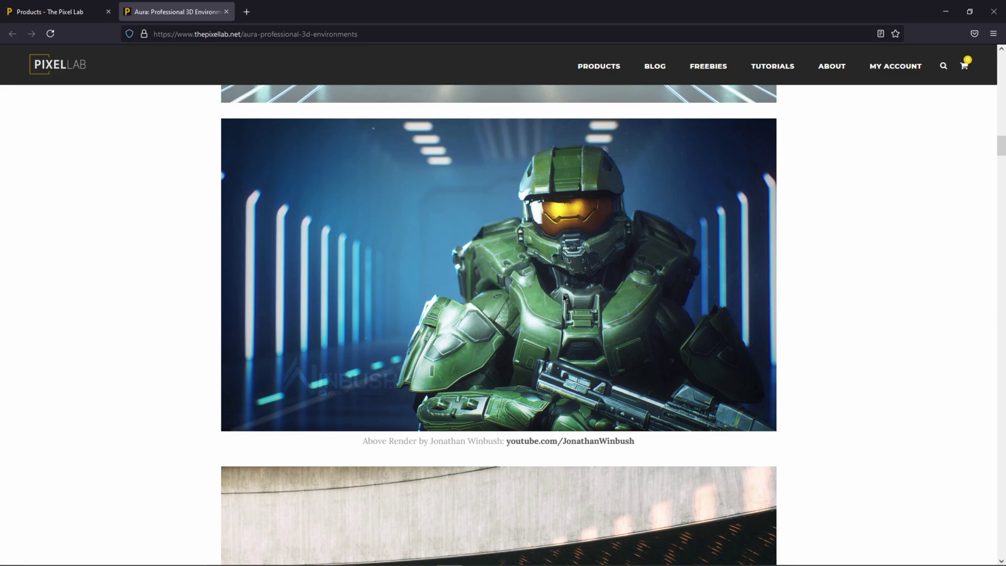
scroll(564, 297, down, 1)
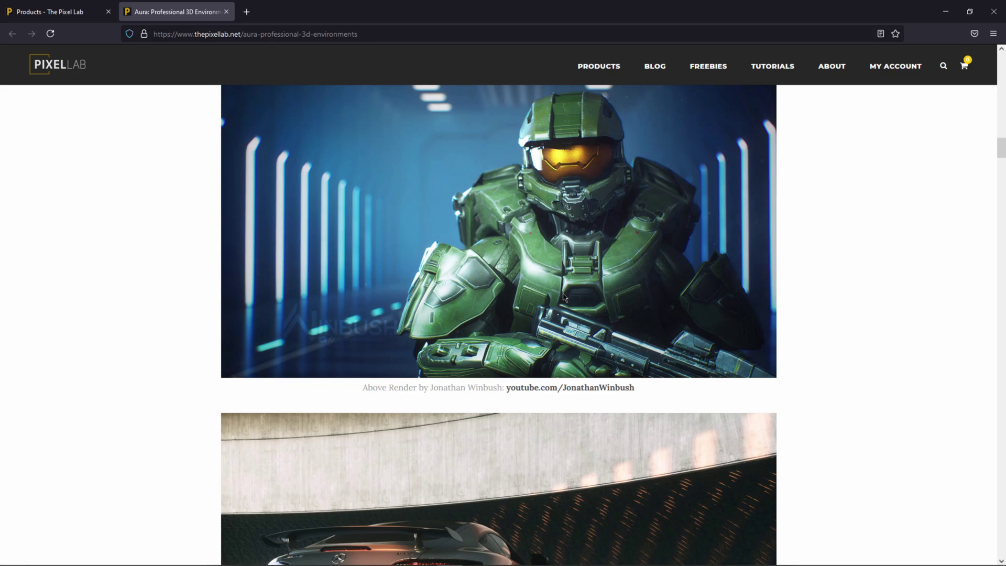
scroll(564, 296, up, 4)
scroll(461, 278, up, 9)
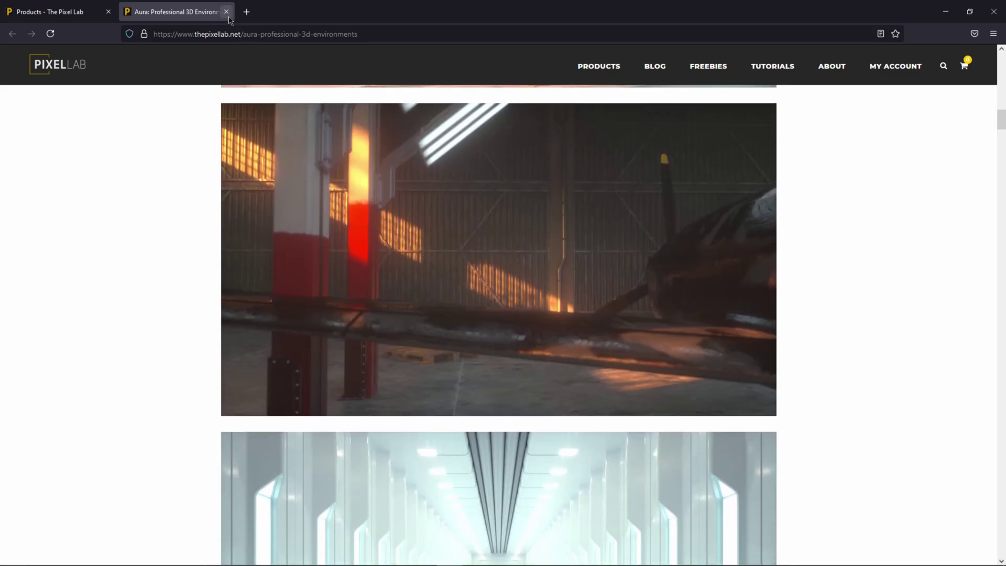
click(227, 12)
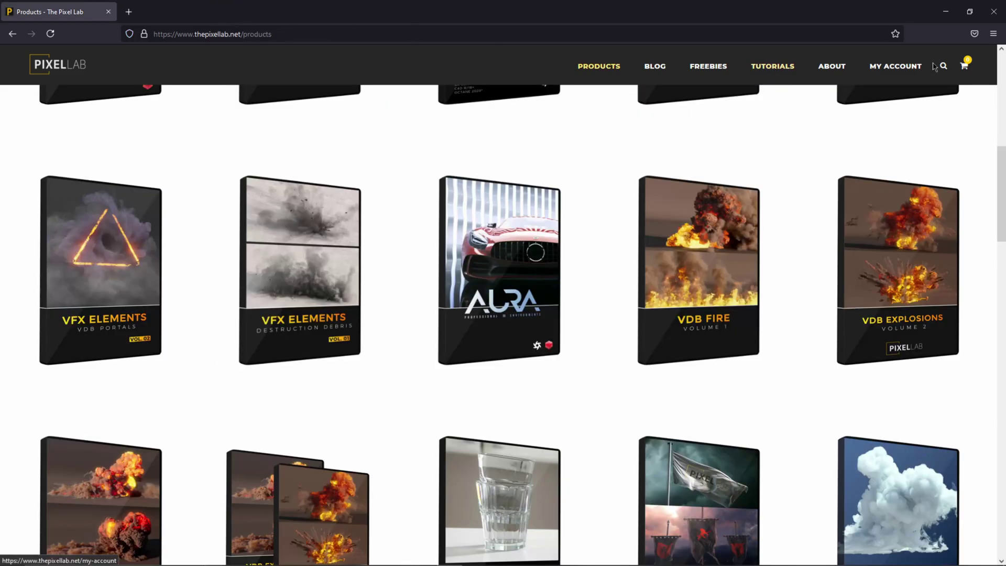
click(1002, 4)
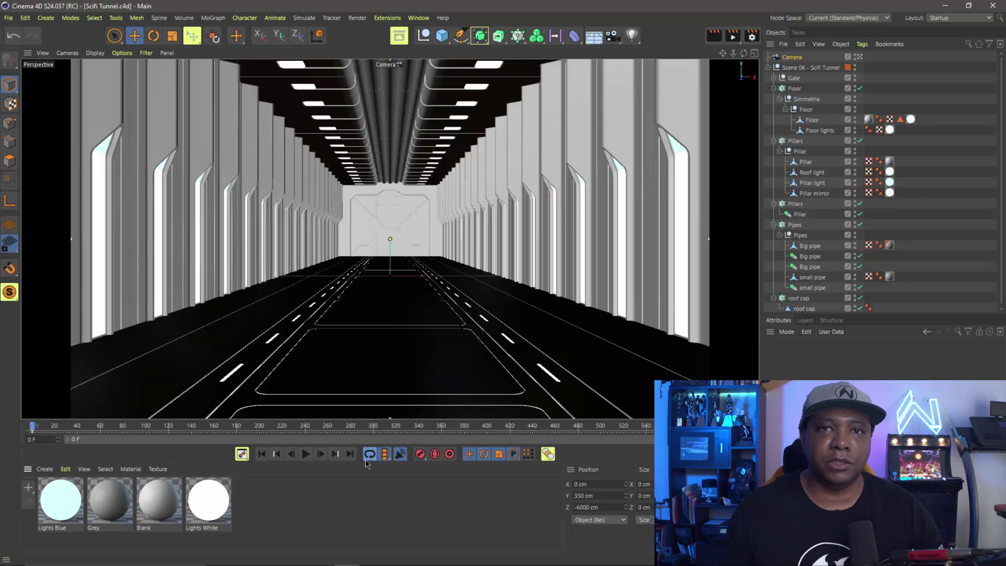
double_click(151, 504)
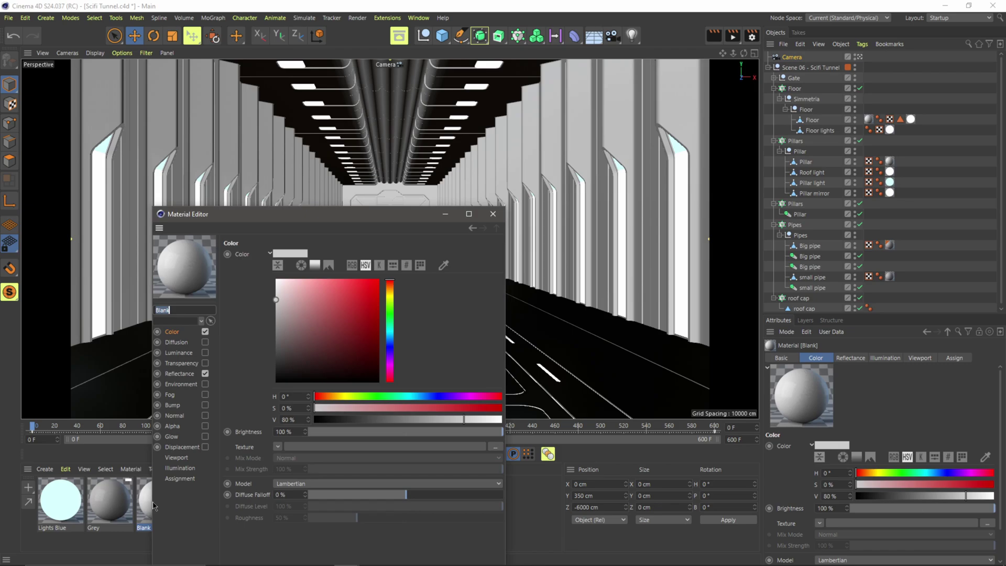
drag(275, 213, 437, 122)
click(341, 283)
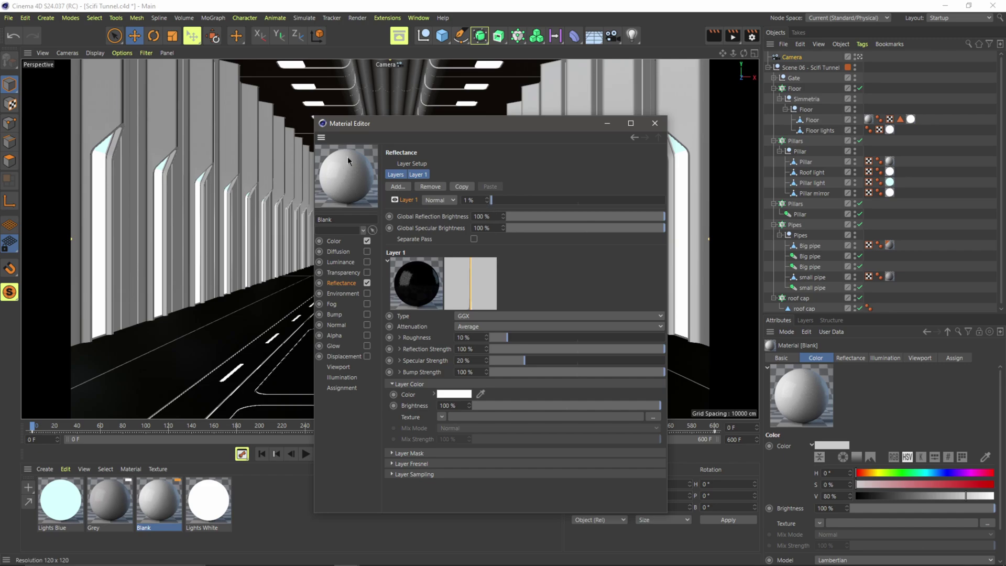
click(113, 498)
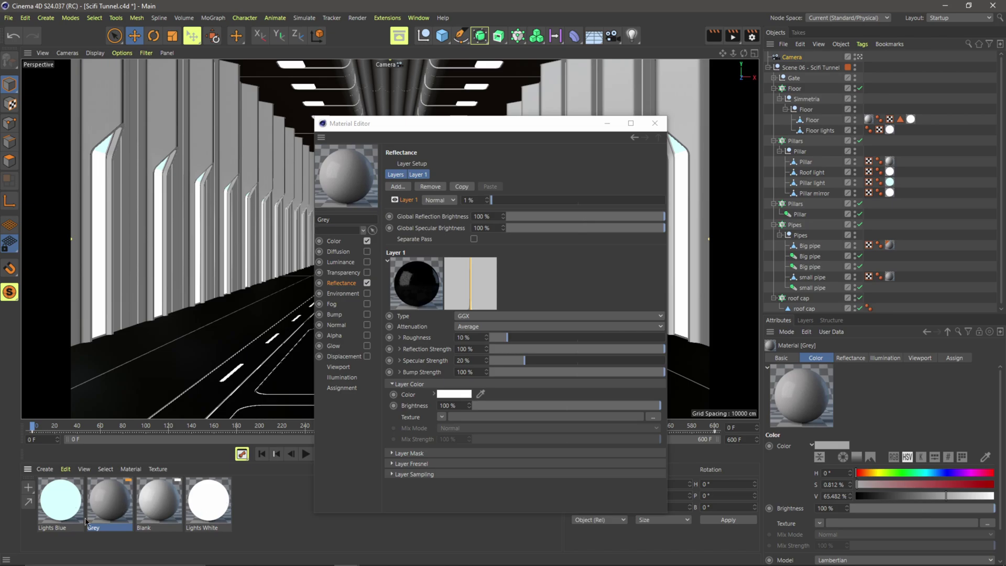
click(209, 502)
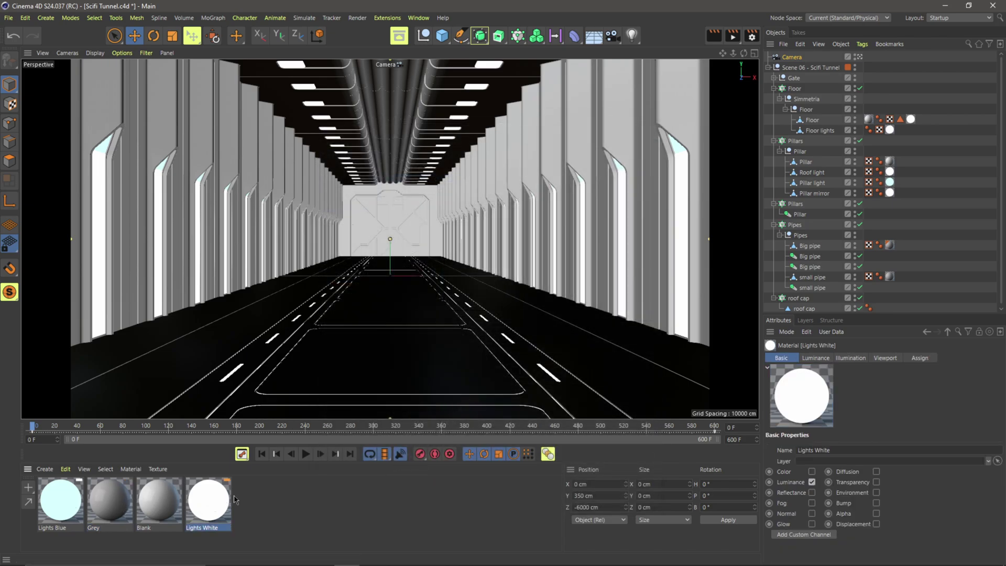
double_click(228, 501)
click(253, 354)
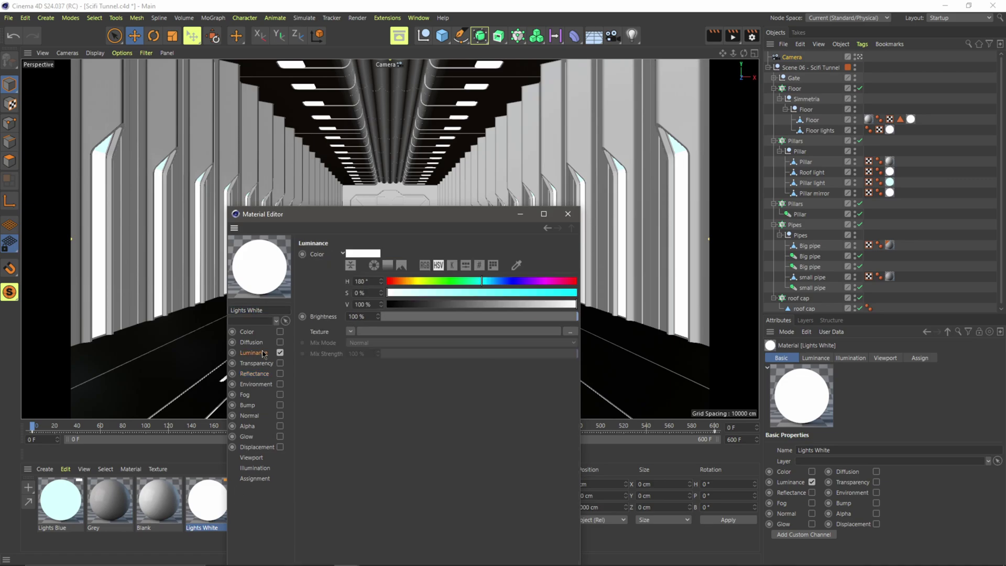
drag(380, 219, 396, 113)
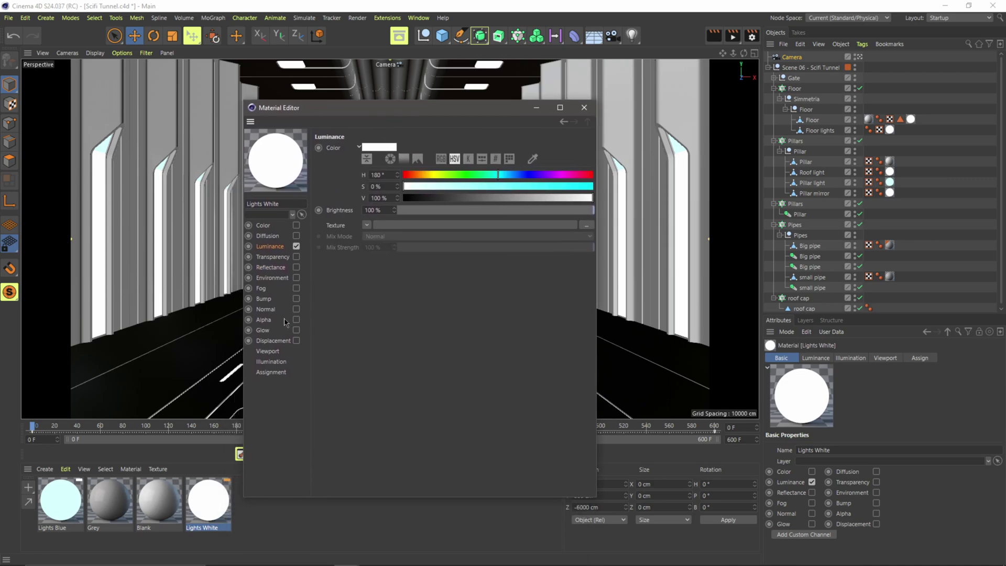
click(60, 501)
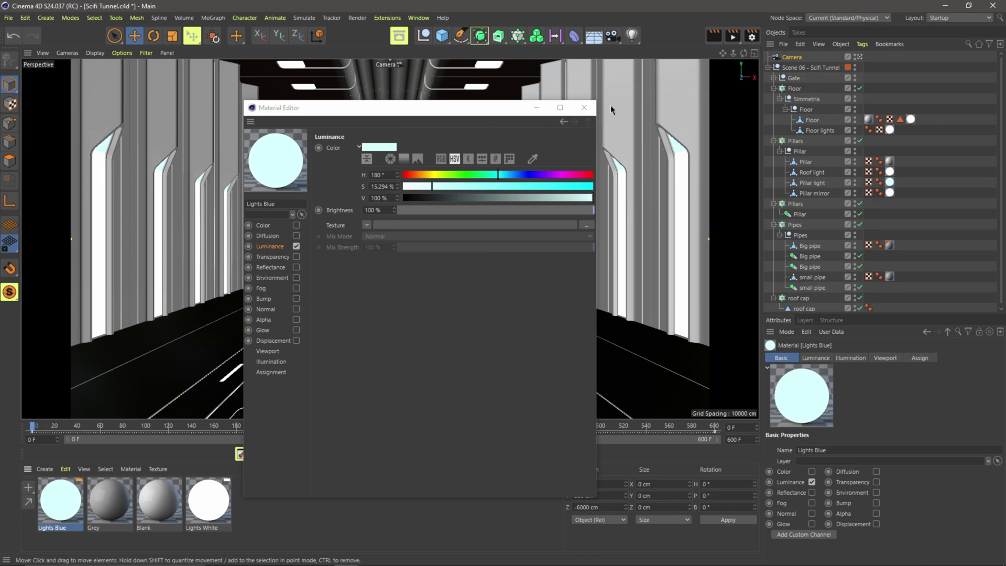
click(583, 108)
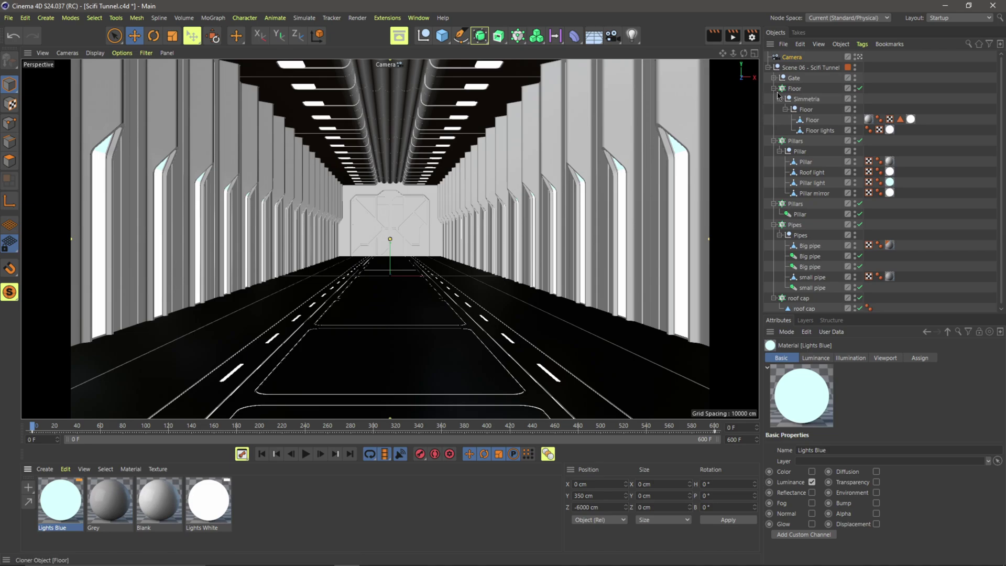
click(792, 94)
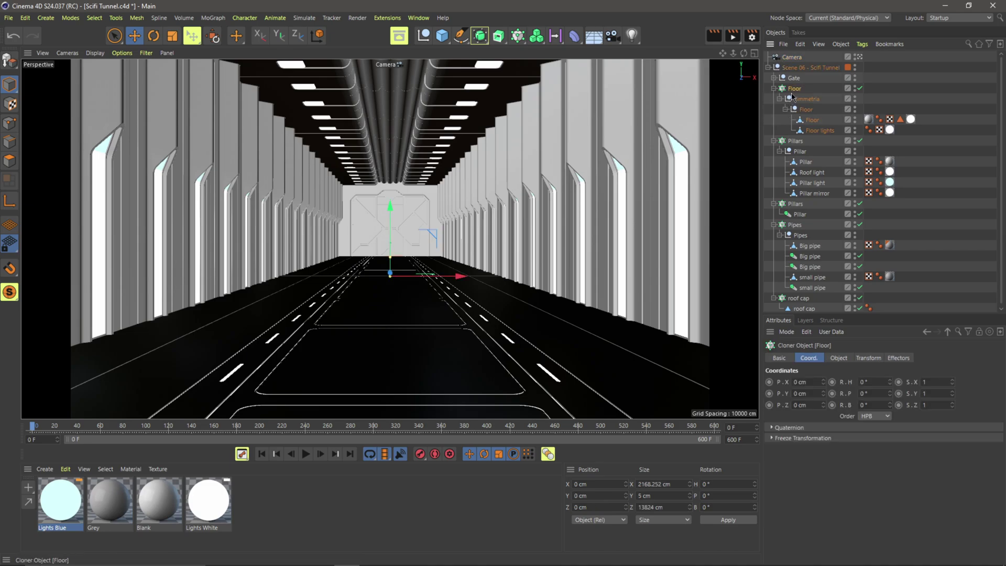
click(838, 358)
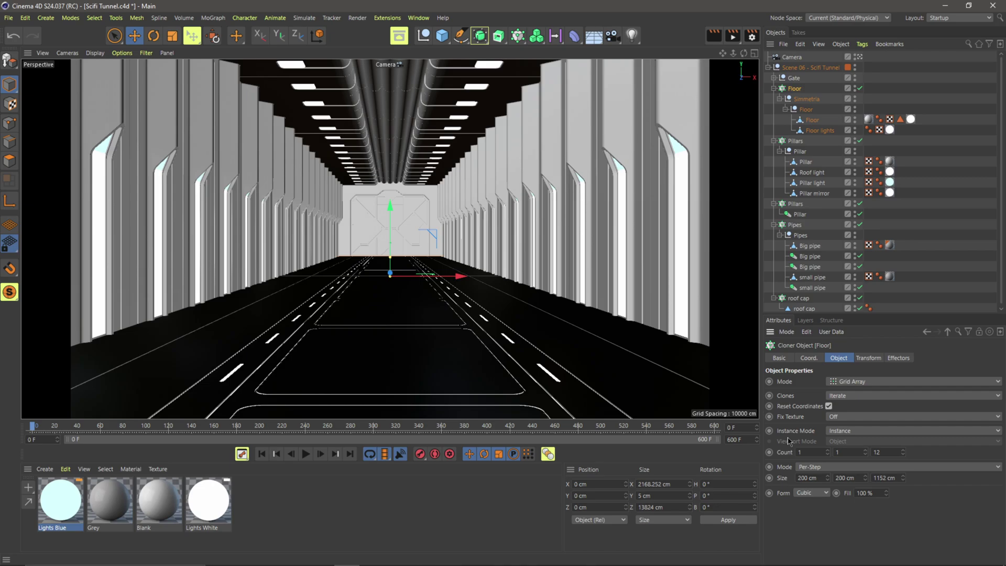
click(840, 432)
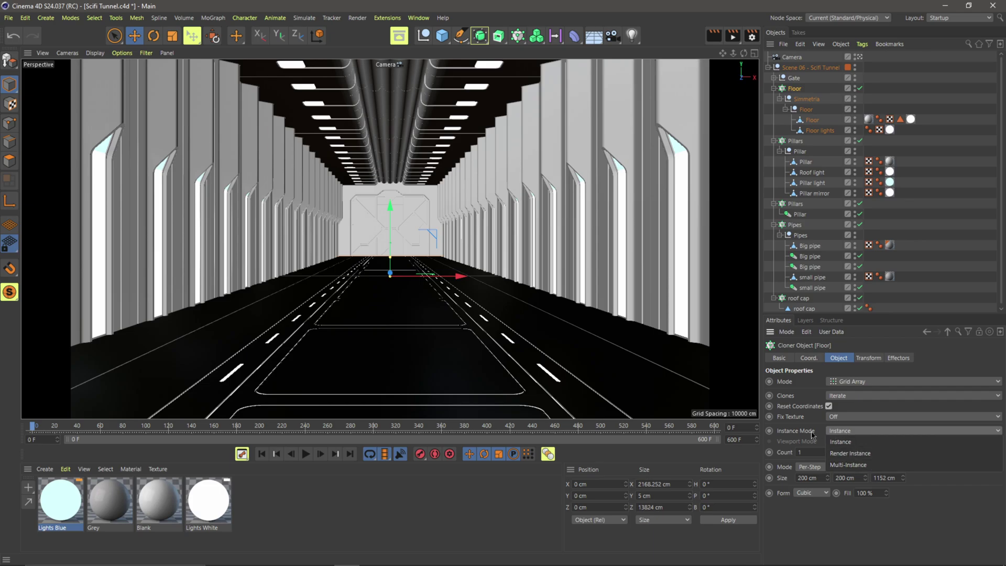
click(840, 432)
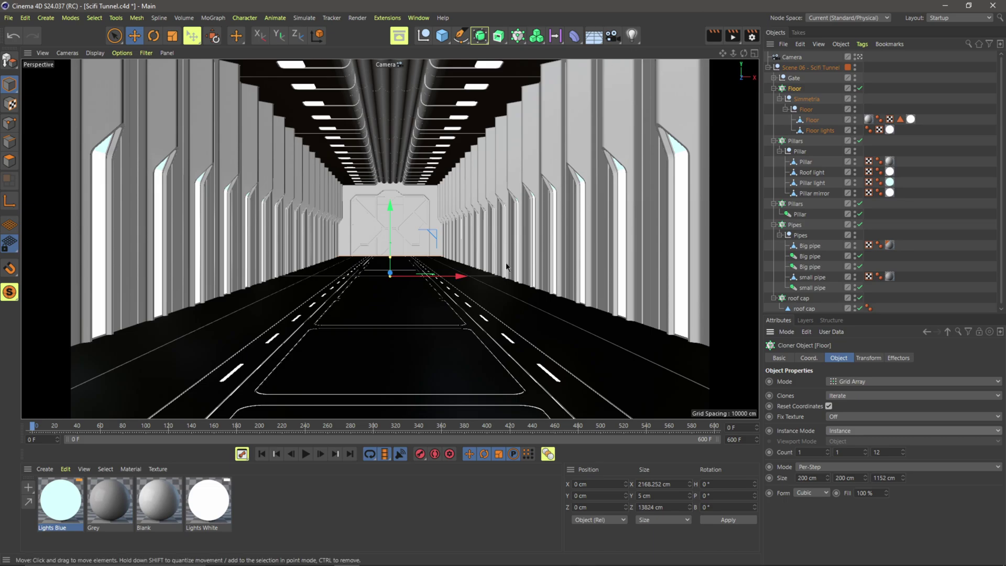
Step: Select the Camera, play its flight down the tunnel, then rewind to frame 0
click(791, 56)
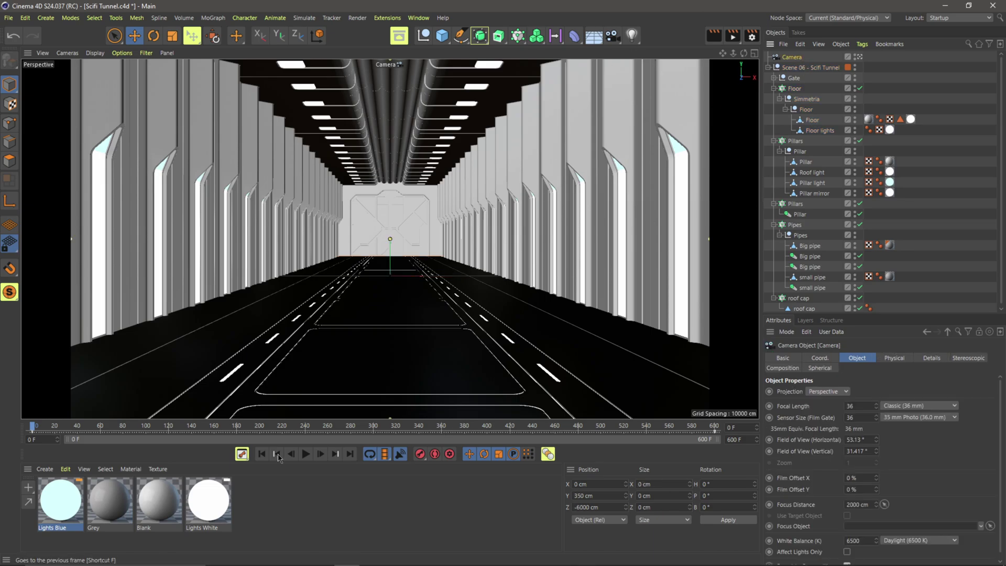
click(307, 454)
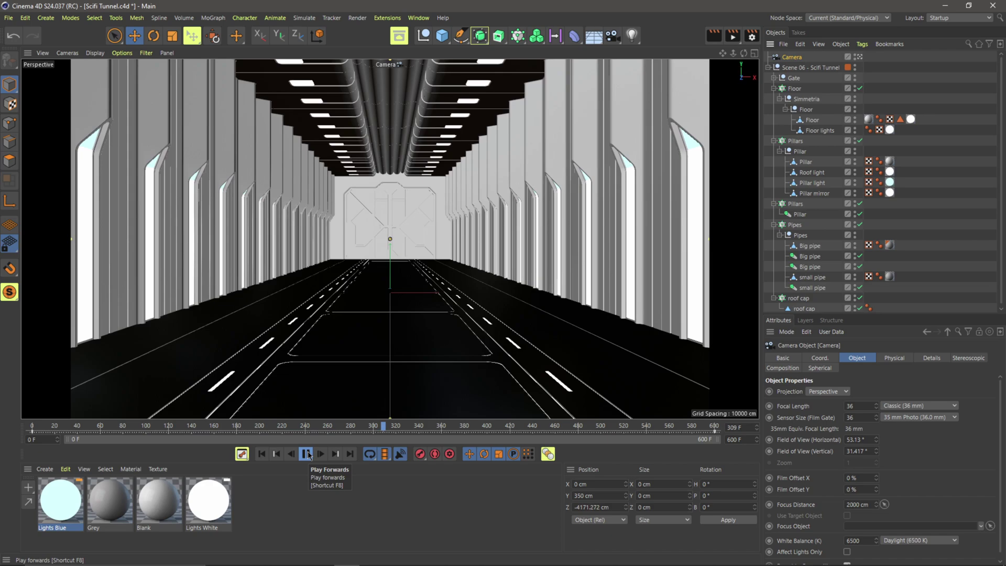
click(307, 454)
click(261, 454)
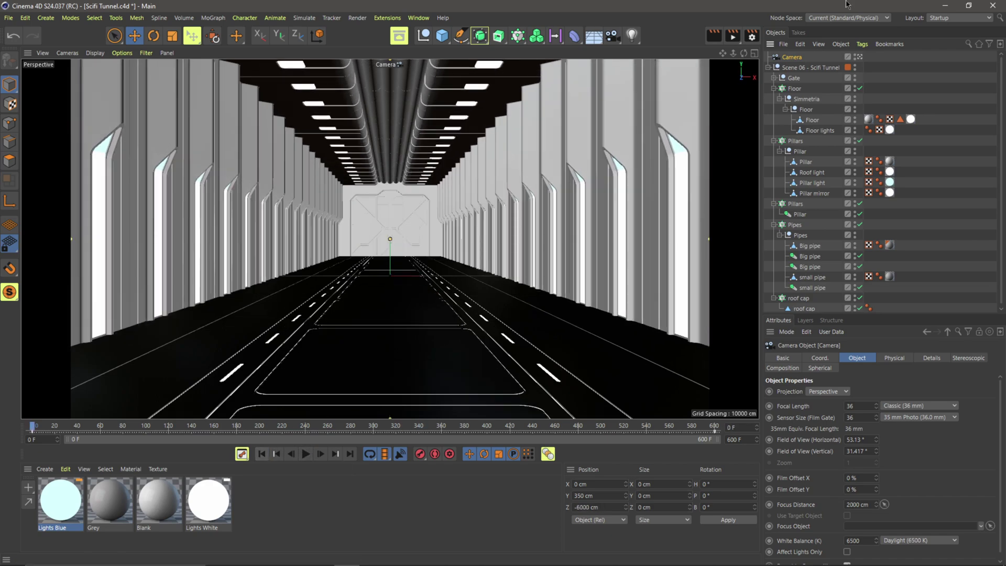
Step: In the Animate layout, make the camera keys linear and check playback, then return to Startup
click(953, 17)
click(955, 30)
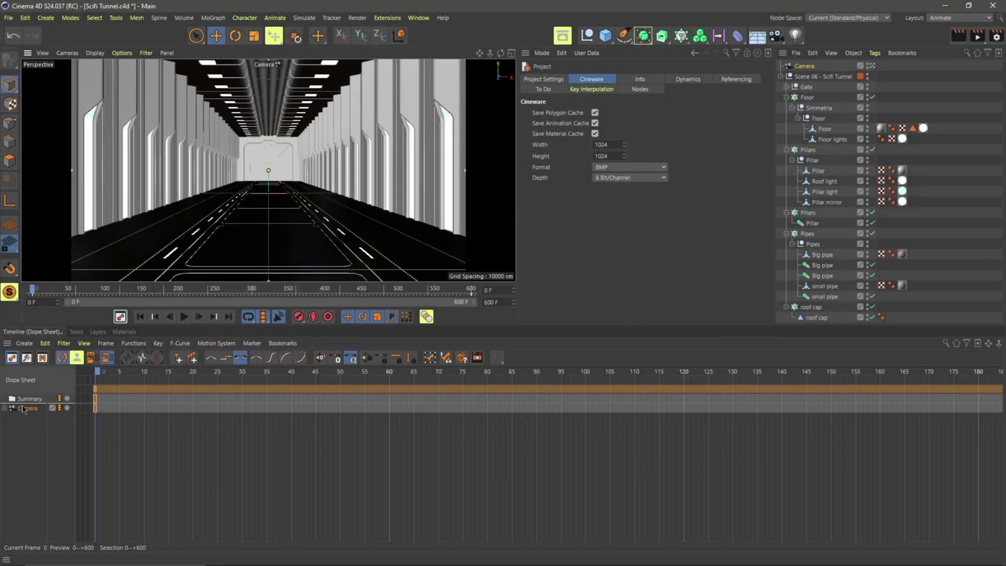
click(23, 409)
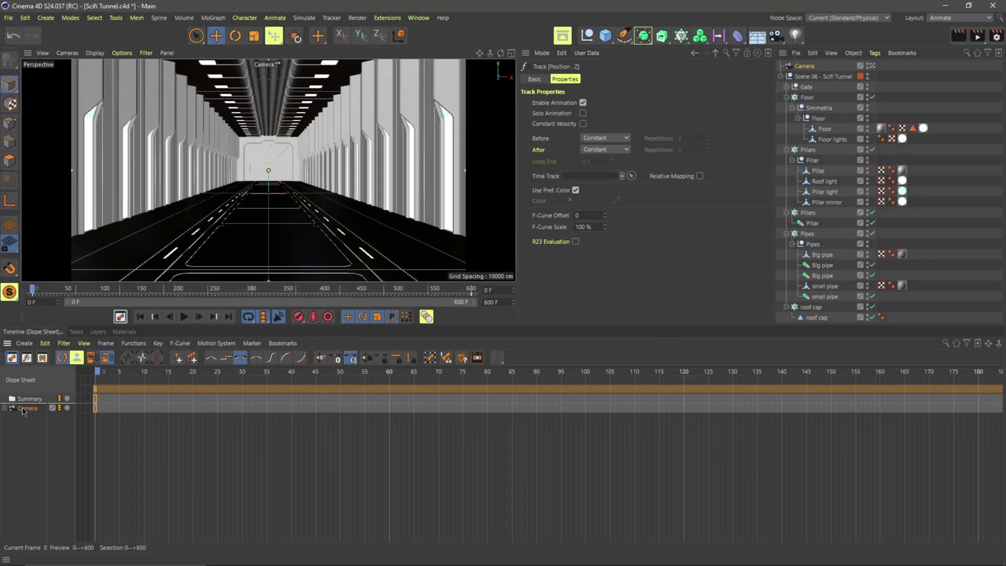
click(211, 360)
click(184, 316)
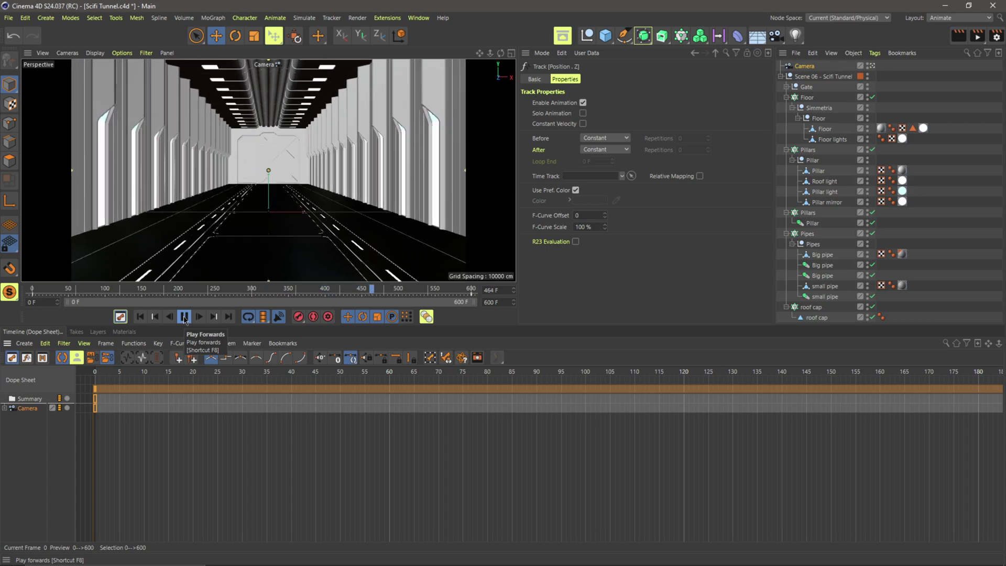
click(184, 317)
click(140, 316)
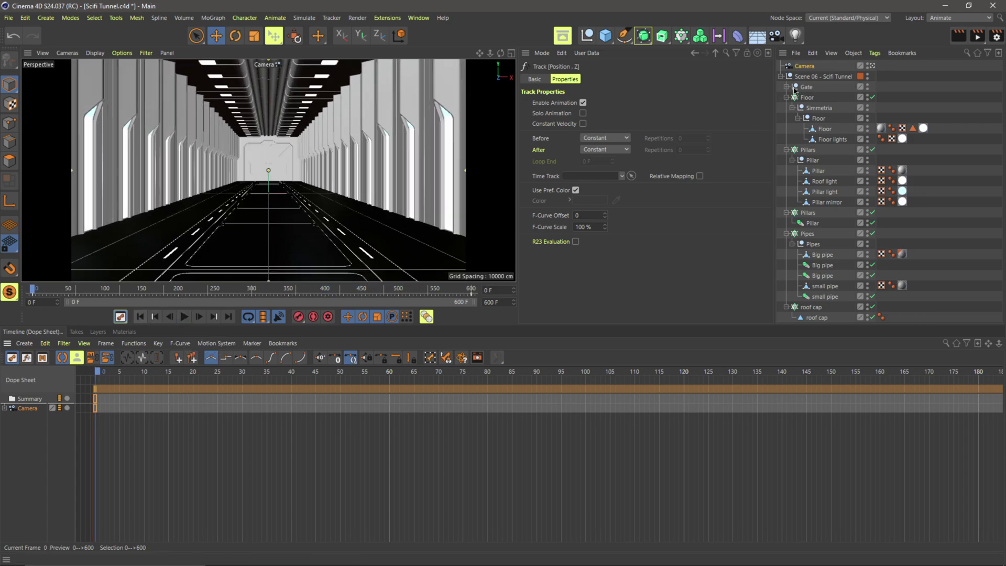
click(945, 21)
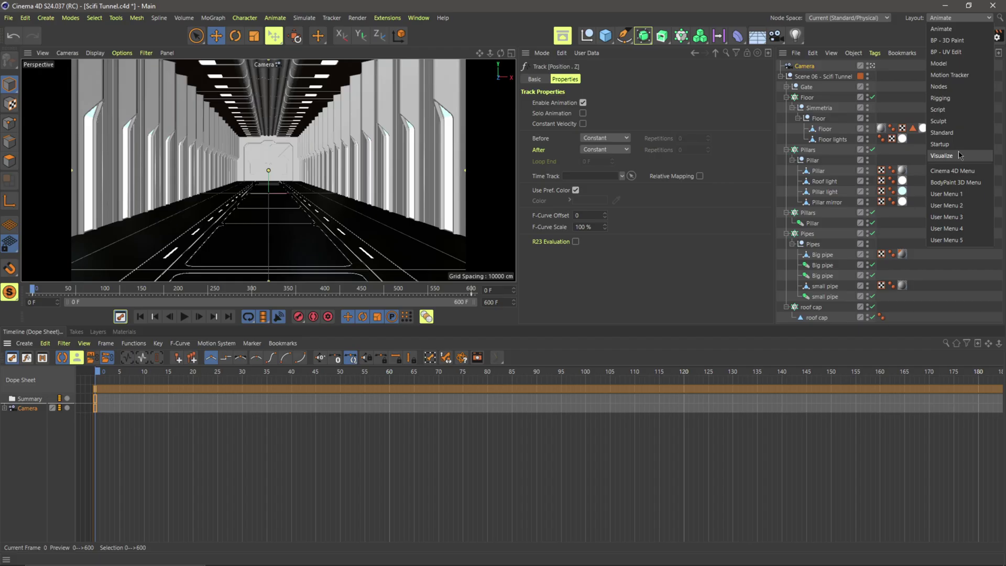
click(959, 155)
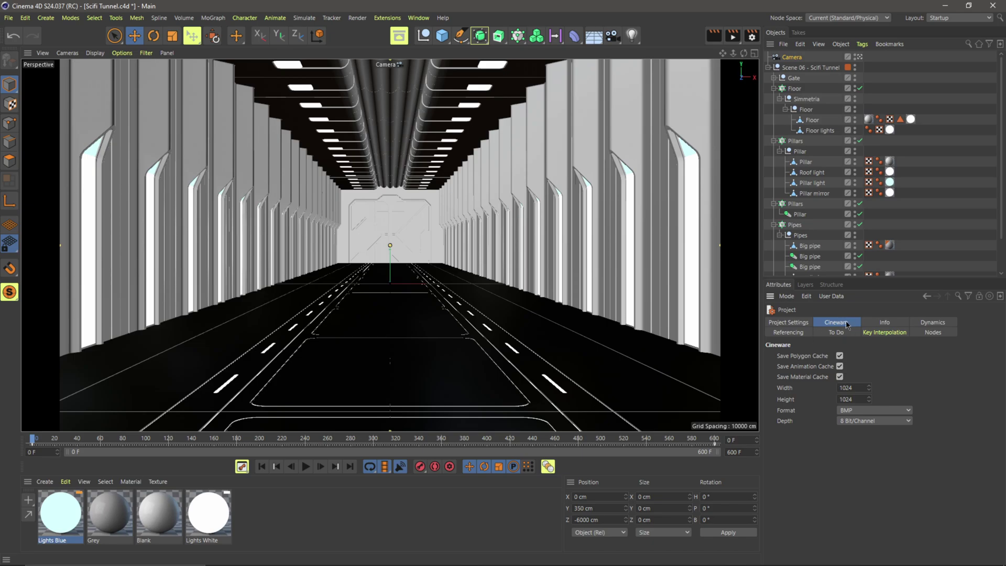
Step: Set the project's Cineware export format to PNG and width and height to 4096
click(797, 324)
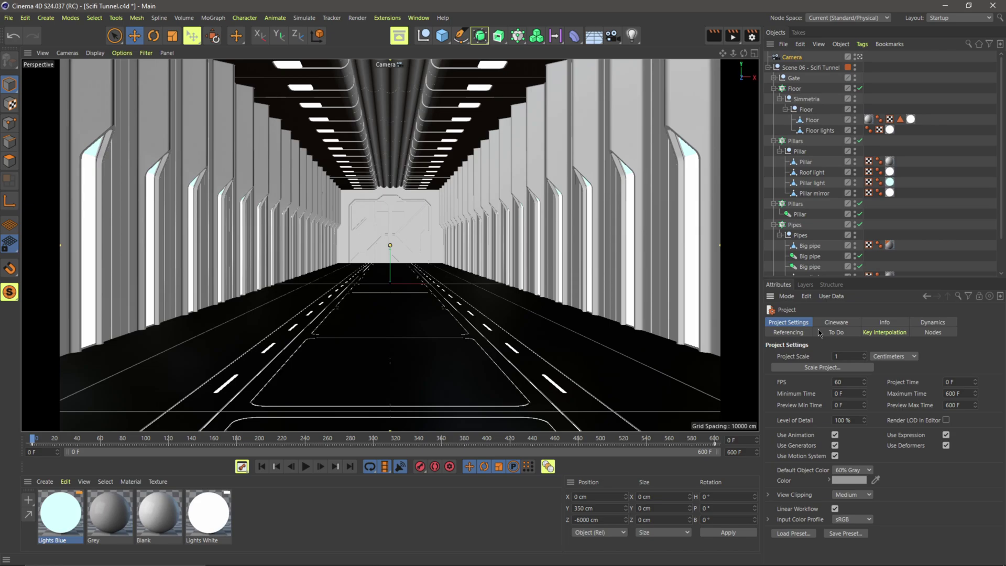
click(841, 324)
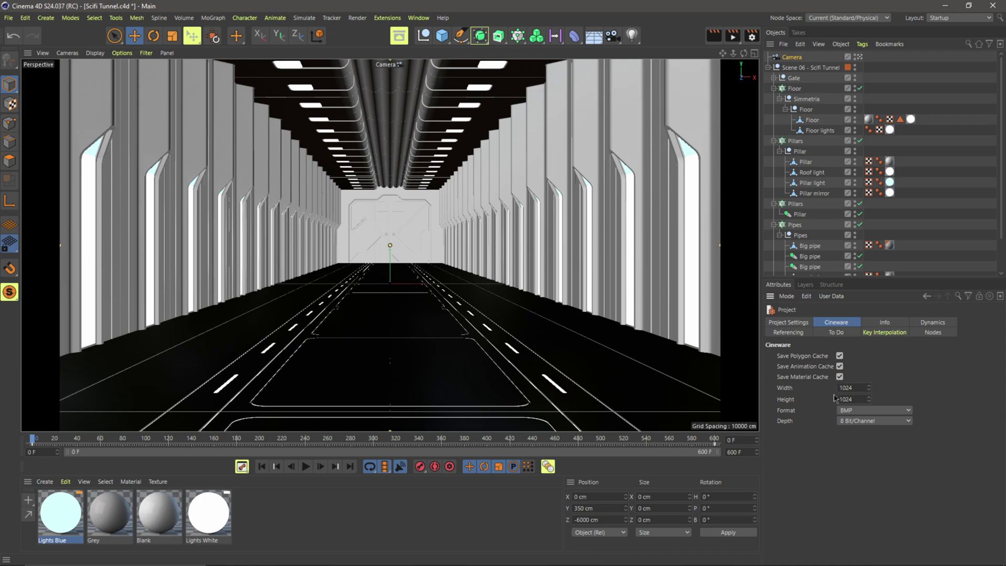
click(860, 411)
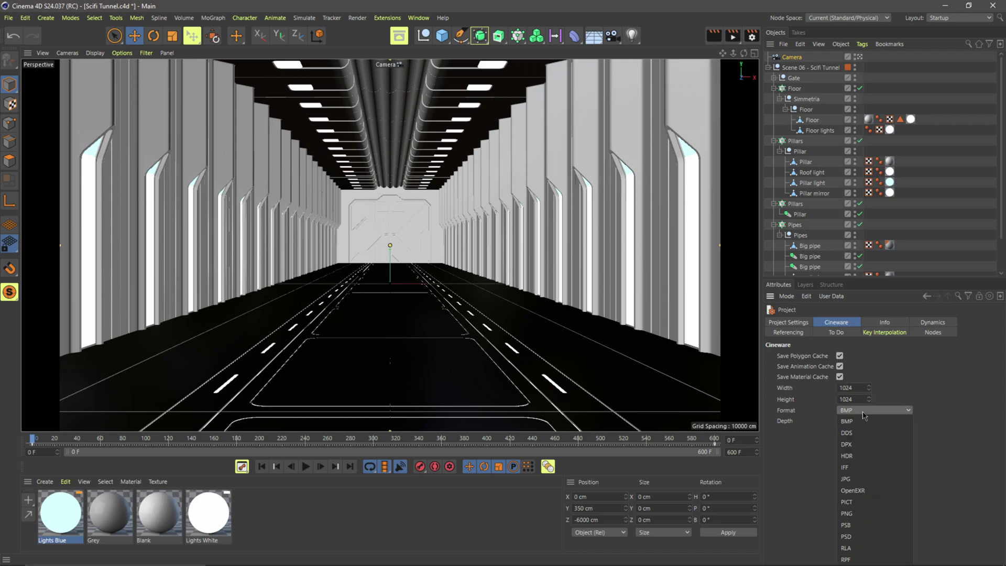
click(875, 516)
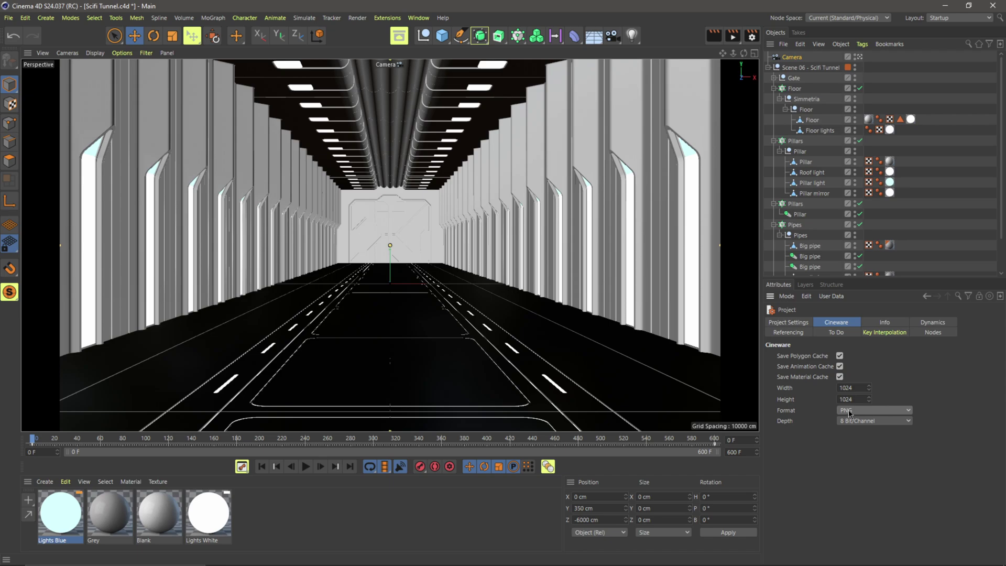
click(863, 388)
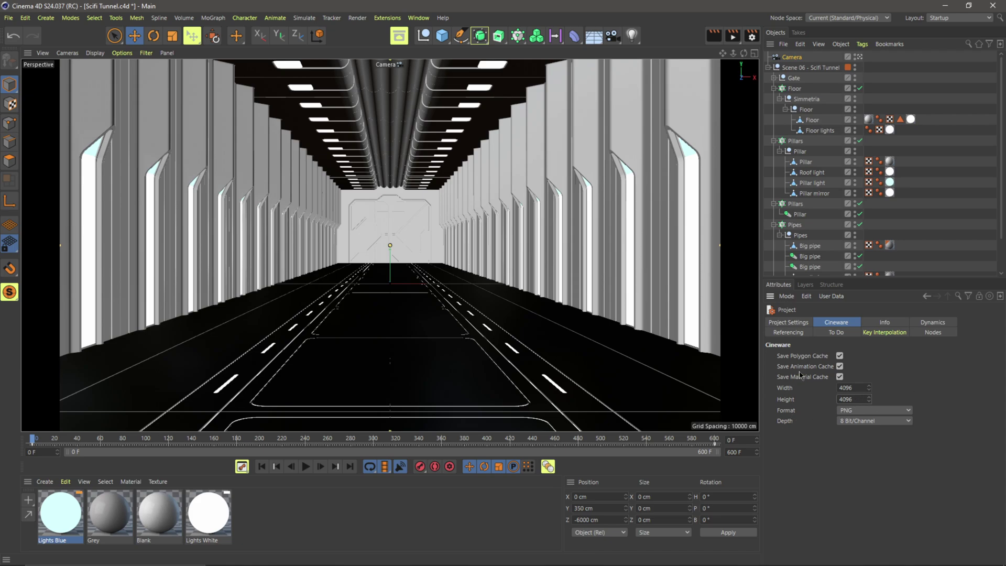
Step: Save the project as Scifi Tunnel.c4d, overwriting the existing file
click(7, 19)
click(36, 134)
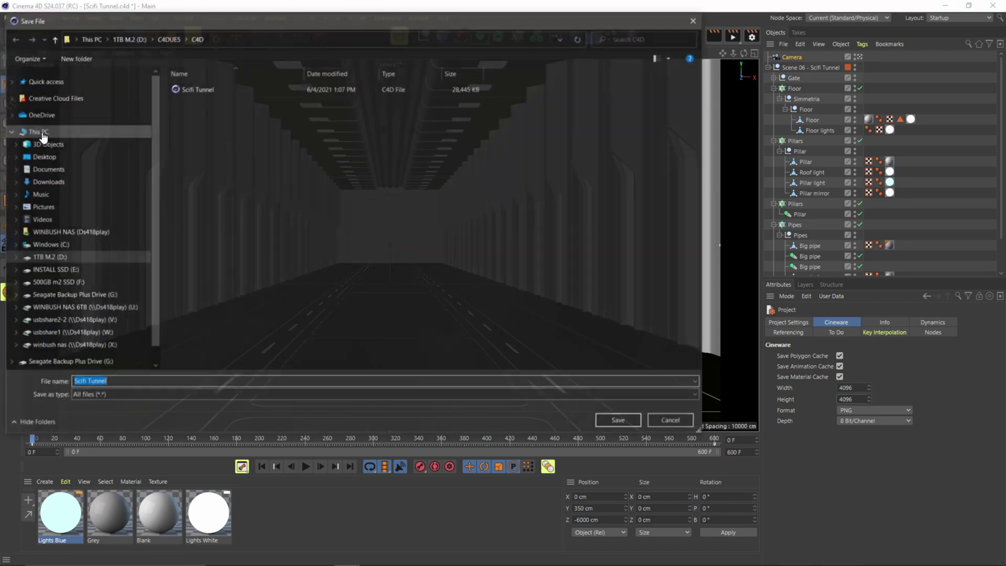
click(287, 249)
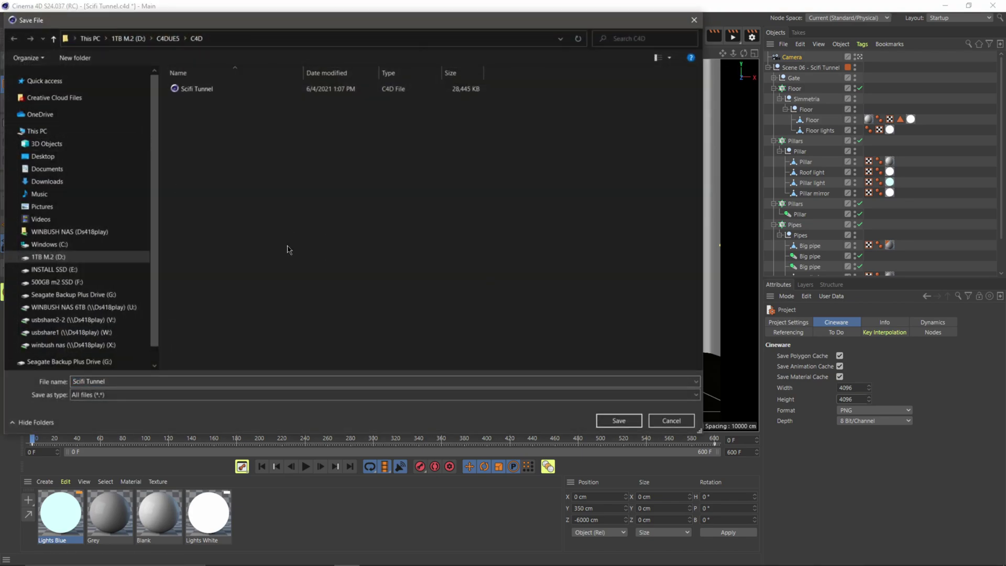
click(203, 96)
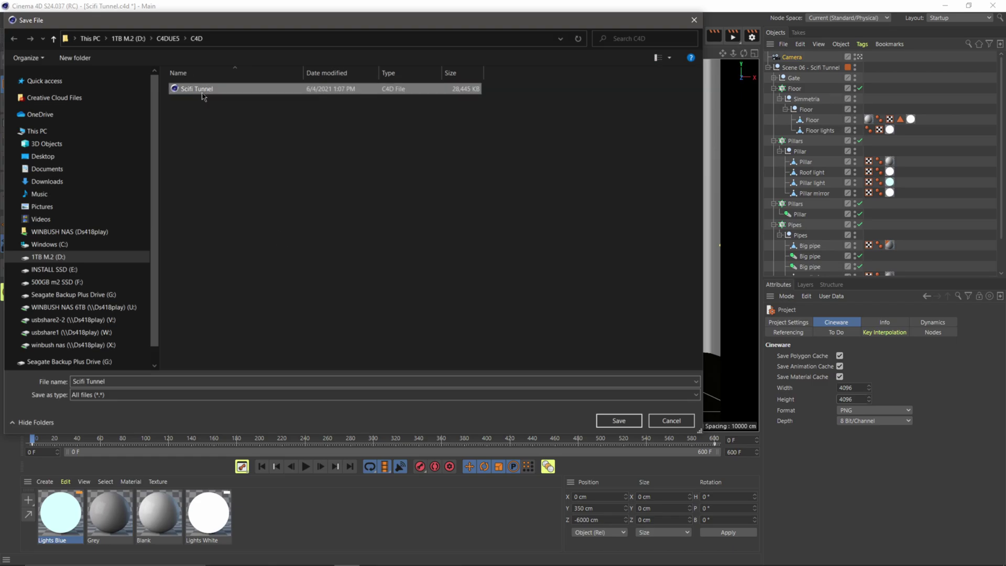
click(604, 424)
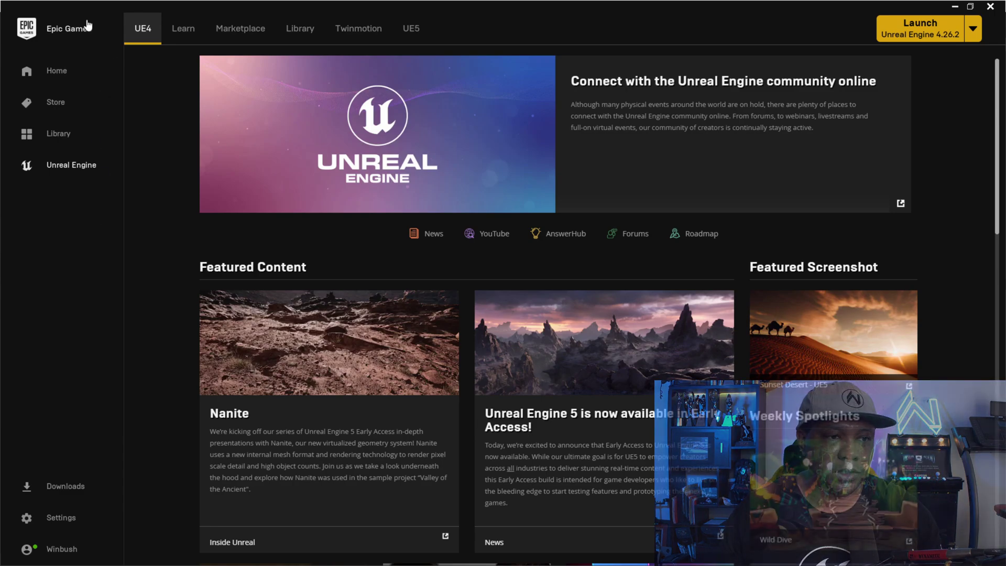
Step: On the Unreal Engine 5 page, choose UE5 Early Access as the version to launch
click(416, 32)
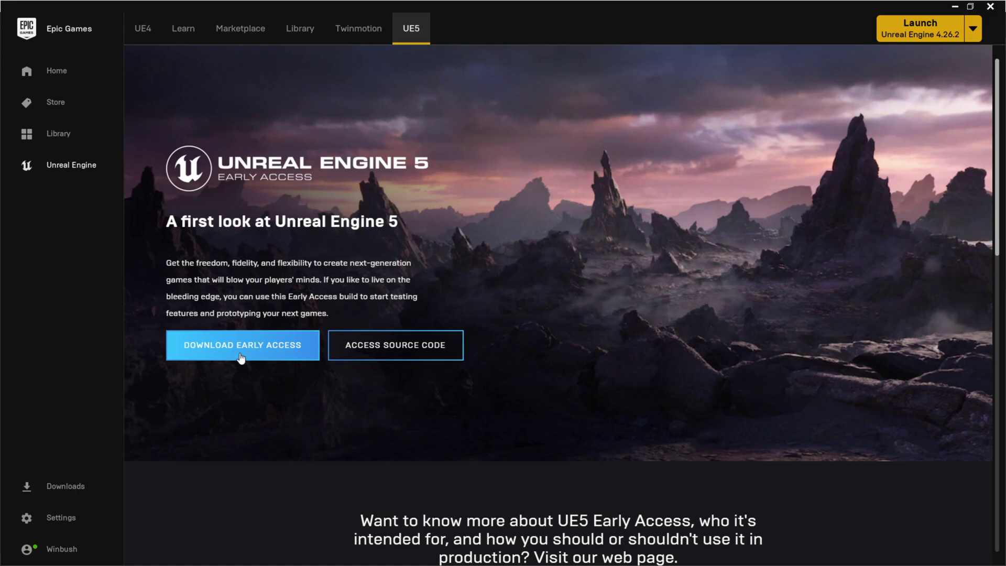
click(973, 34)
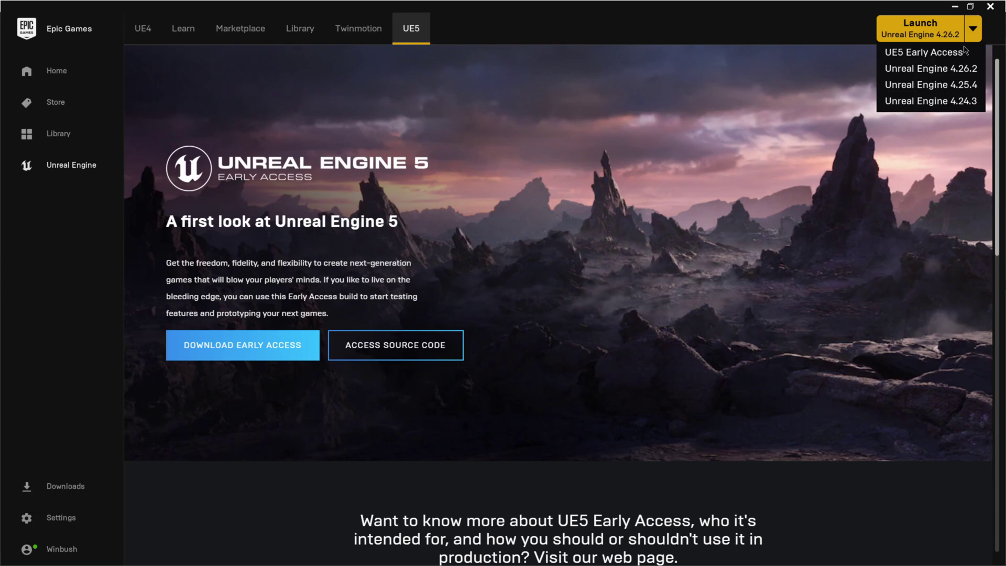
click(930, 59)
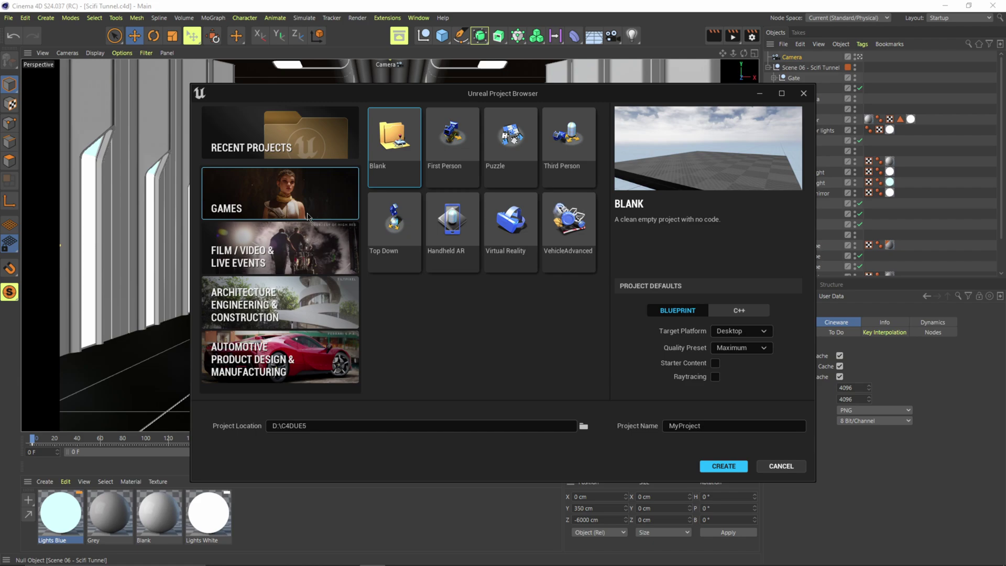
Step: Create a Film/Video Blank project called 'Tutorial' at D:\C4DUE5 with Raytracing ticked
click(308, 263)
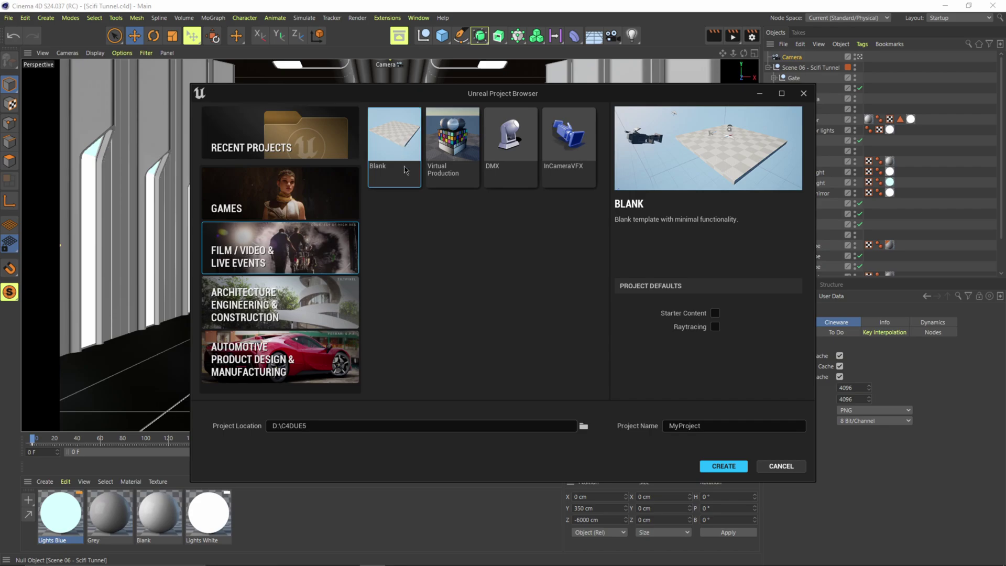
click(583, 426)
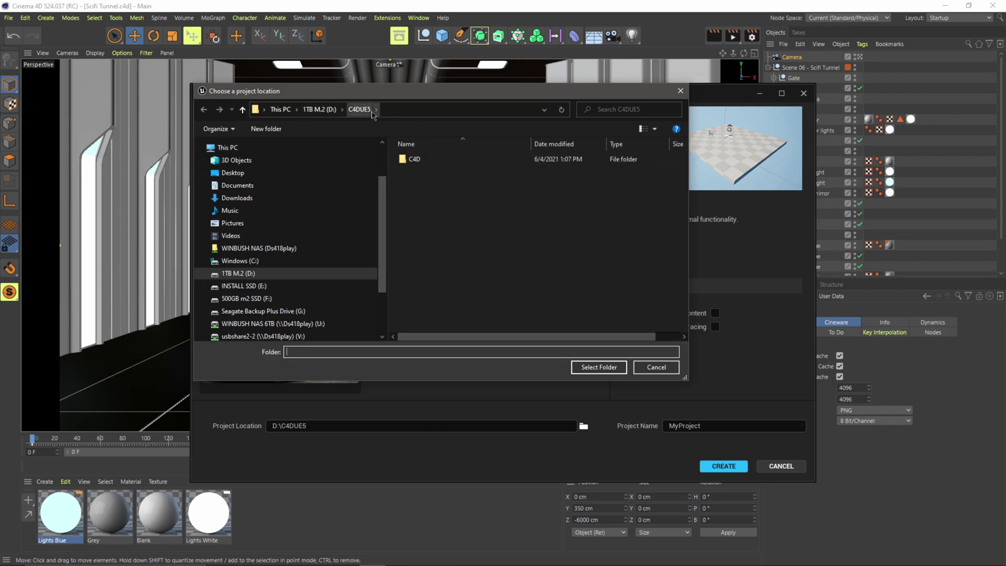
click(604, 369)
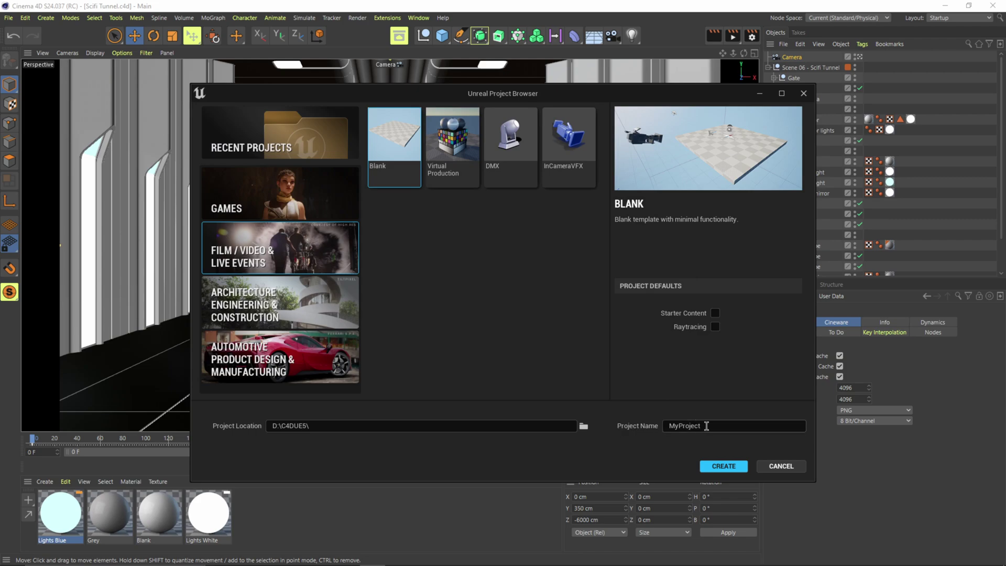
click(706, 425)
text(Tutorial)
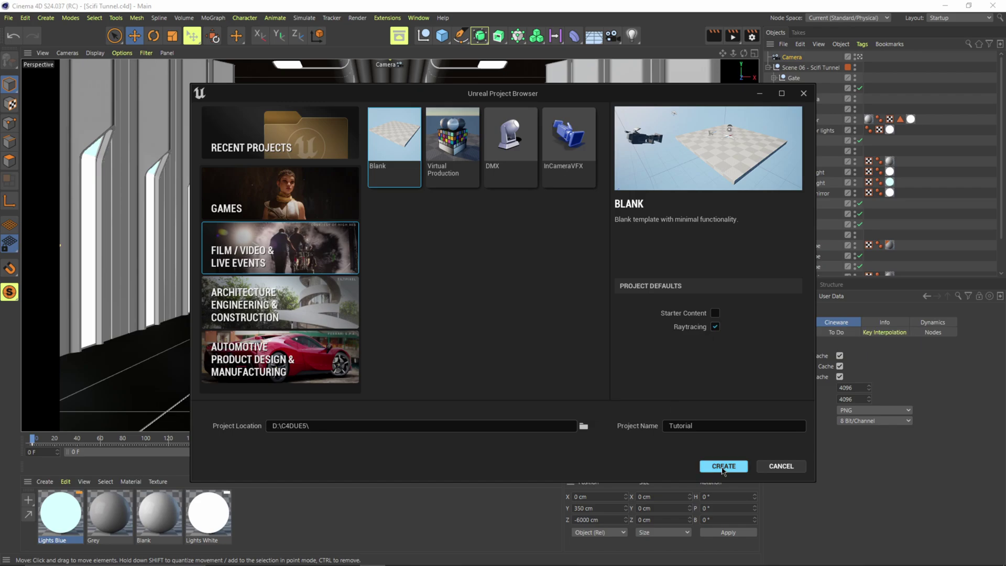
click(724, 466)
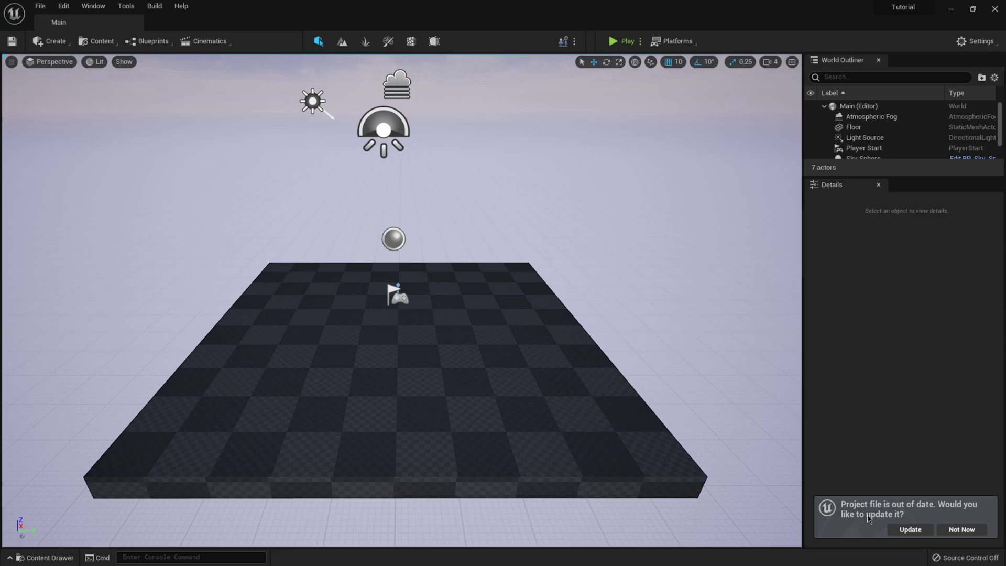
Step: Accept the update for the Tutorial project's out-of-date project file
click(909, 530)
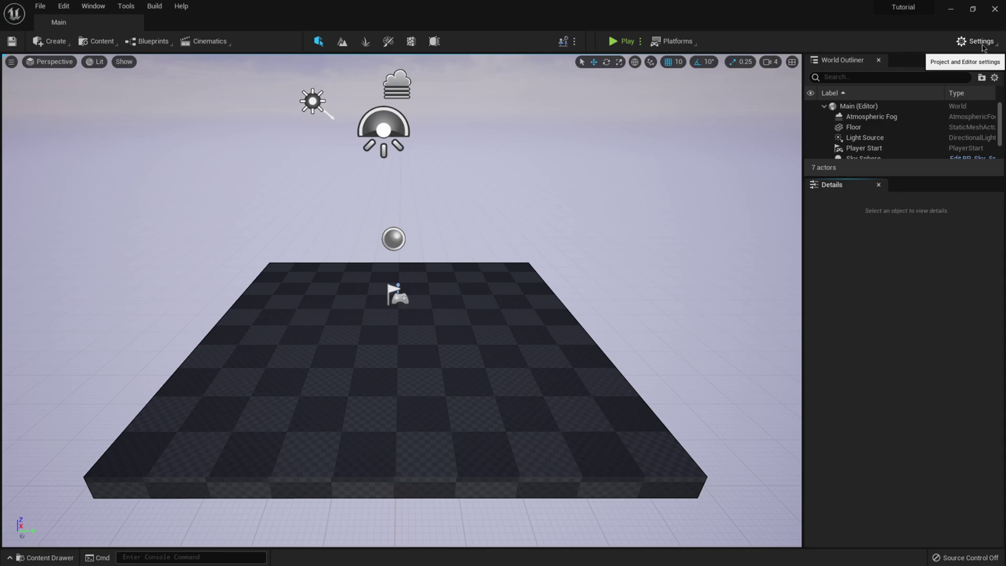
Step: Look through the Settings menu, then bring up the Plugins browser from the Edit menu
click(980, 42)
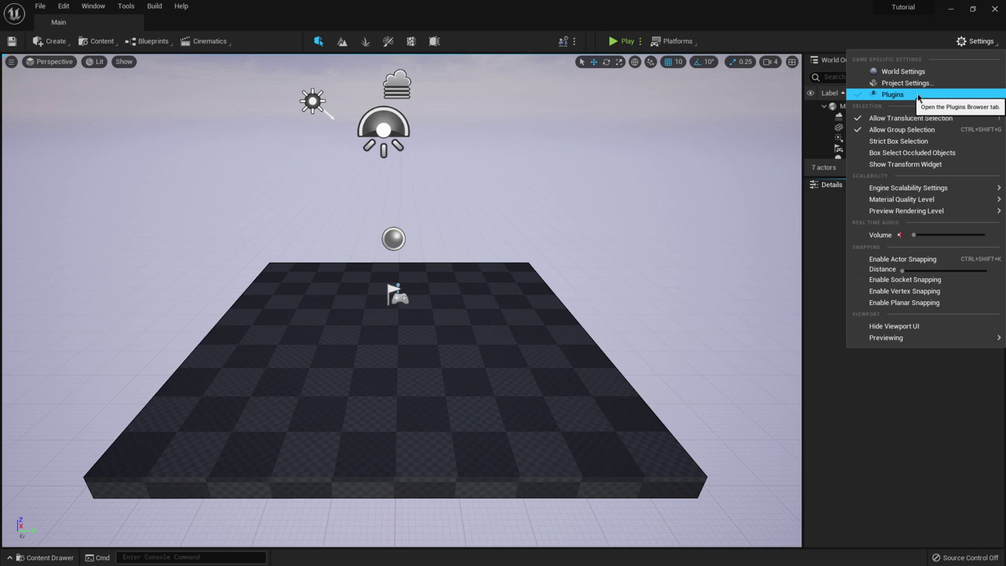
click(68, 7)
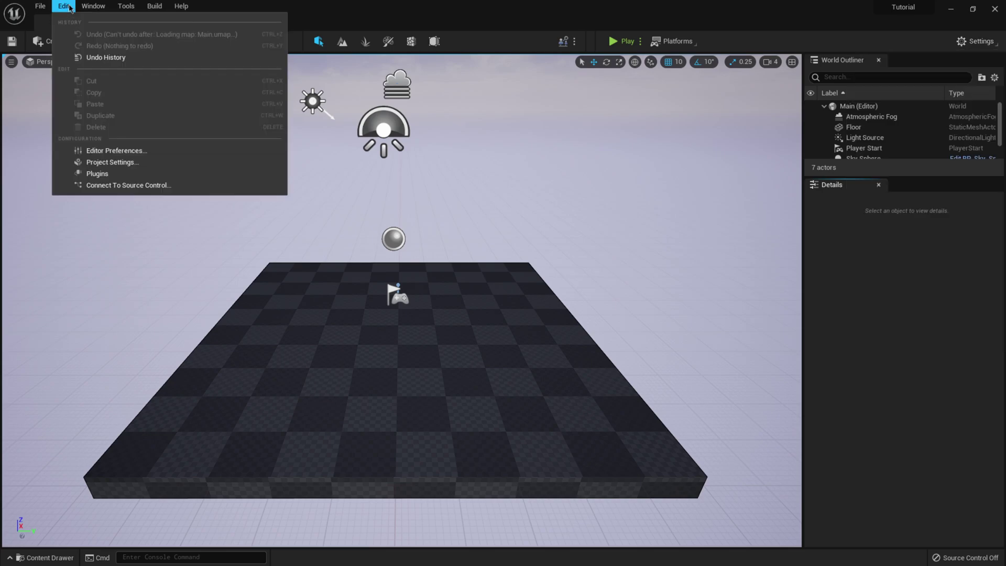
click(112, 175)
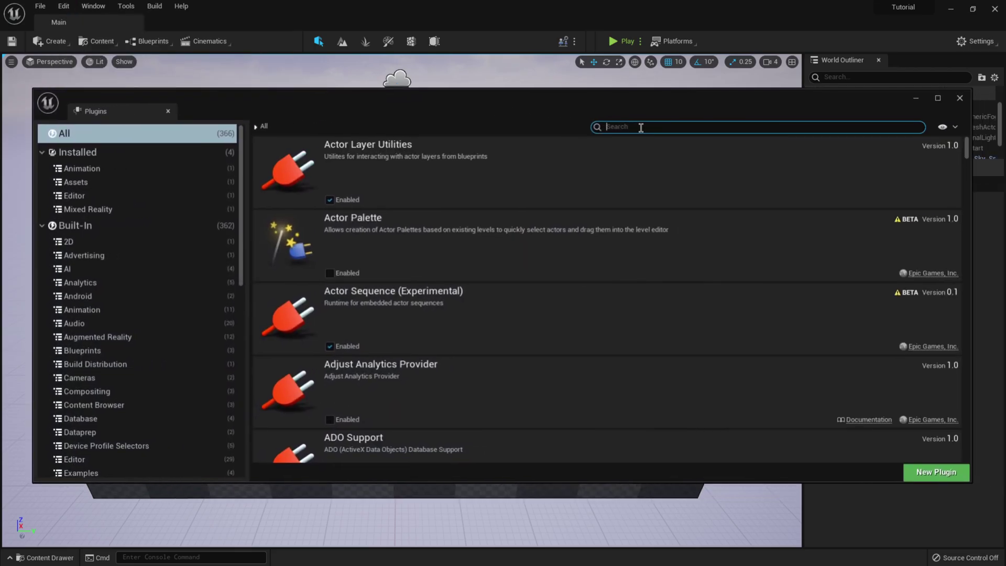
Step: Search 'c4d', enable the beta Datasmith C4D Importer plugin, and close the Plugins window
text(c4d)
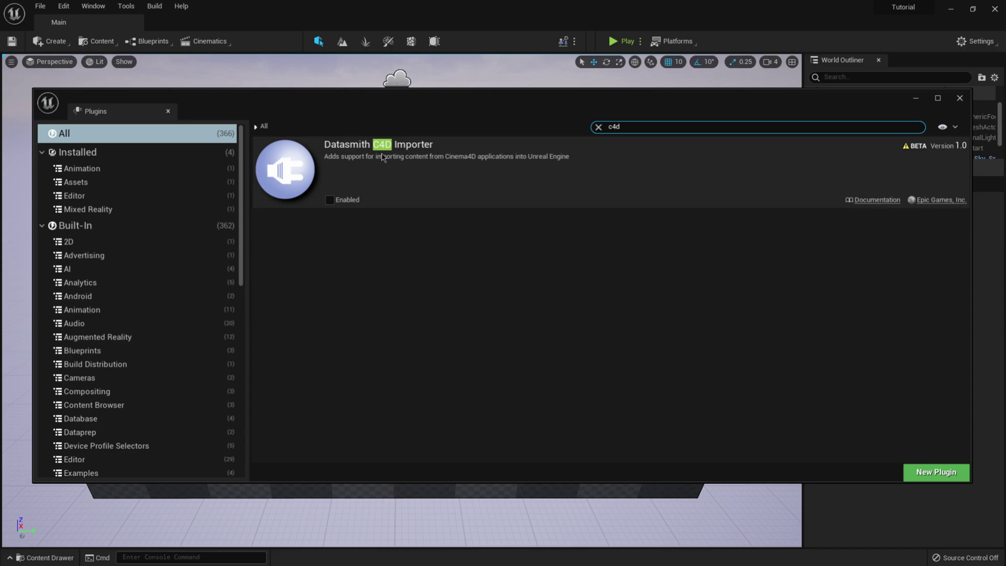
click(330, 200)
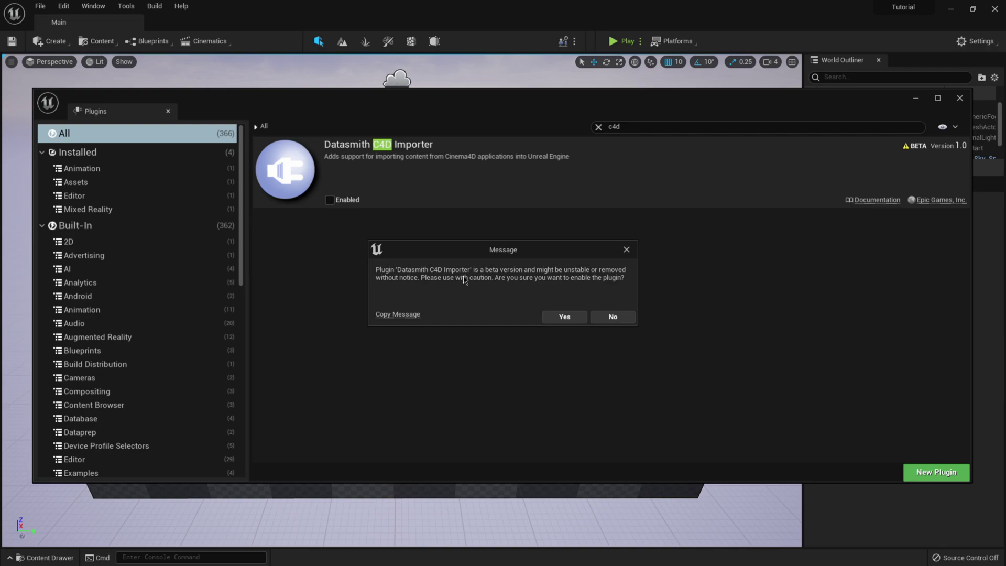
click(565, 316)
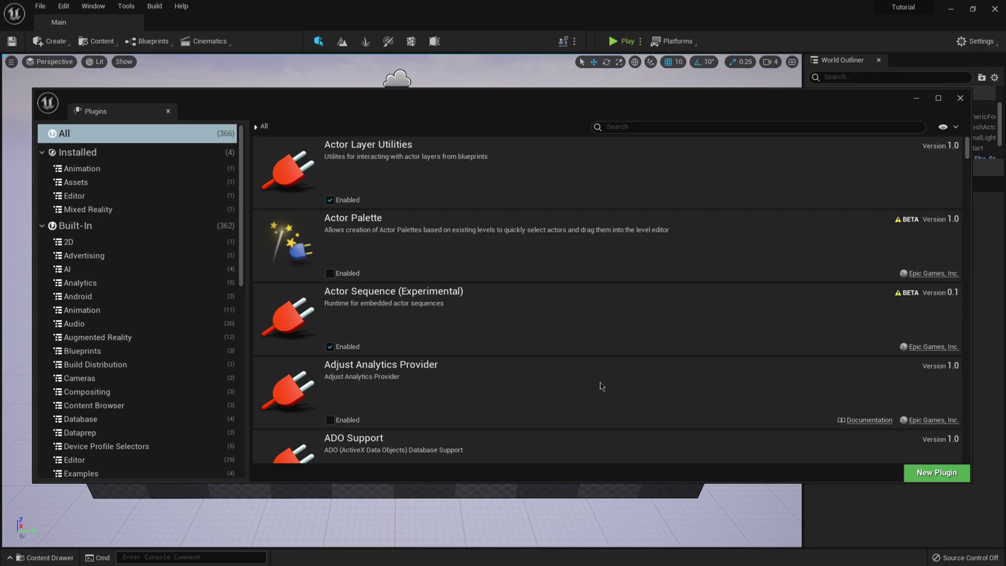
click(960, 98)
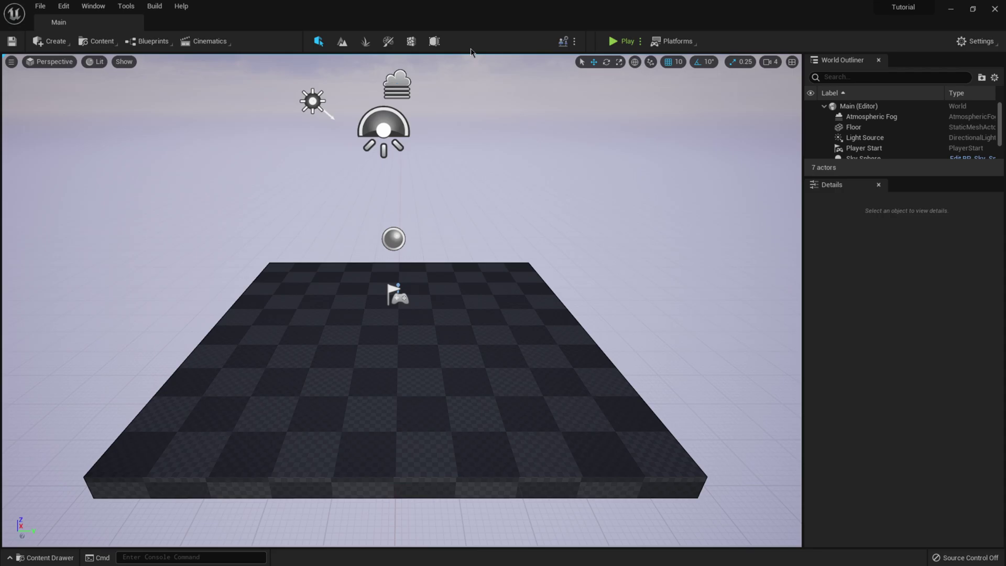
Step: Import Scifi Tunnel.c4d from the C4D folder through Datasmith into the Content folder
click(100, 45)
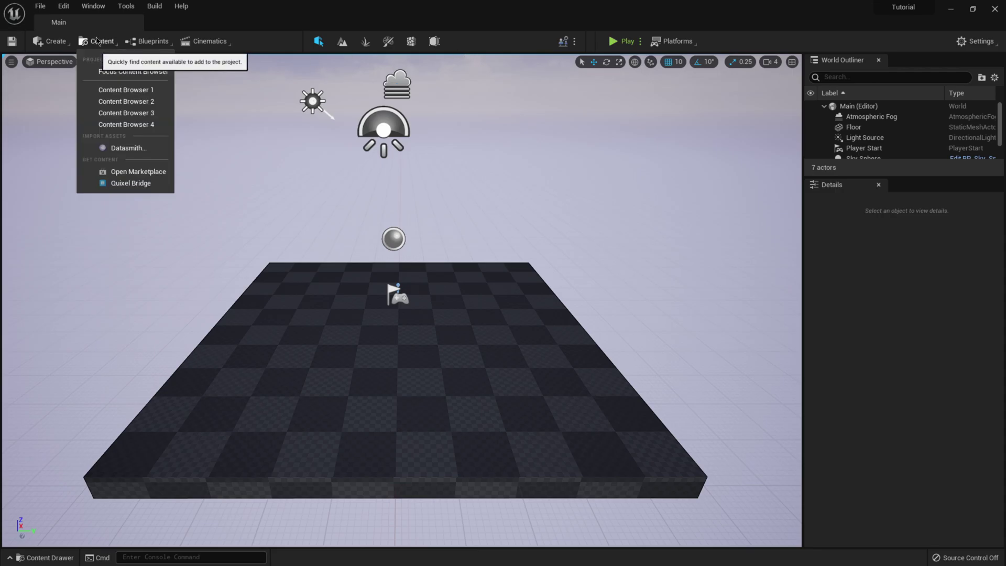
click(125, 149)
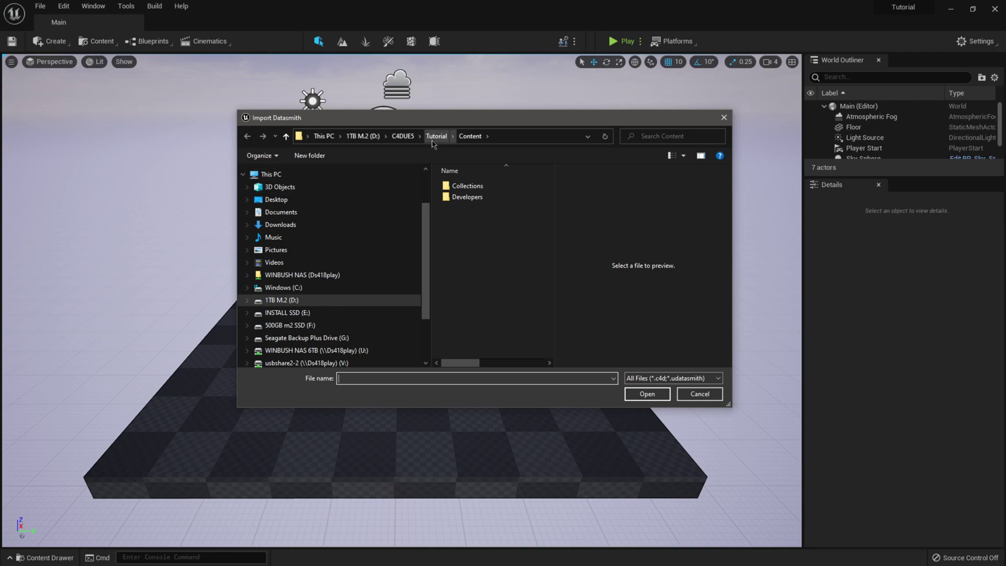
click(408, 136)
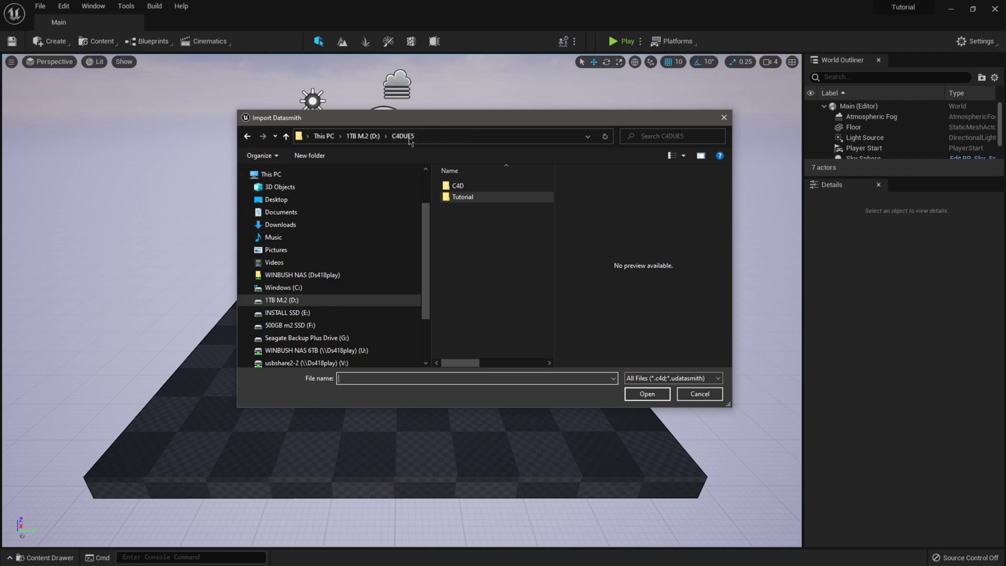
double_click(471, 187)
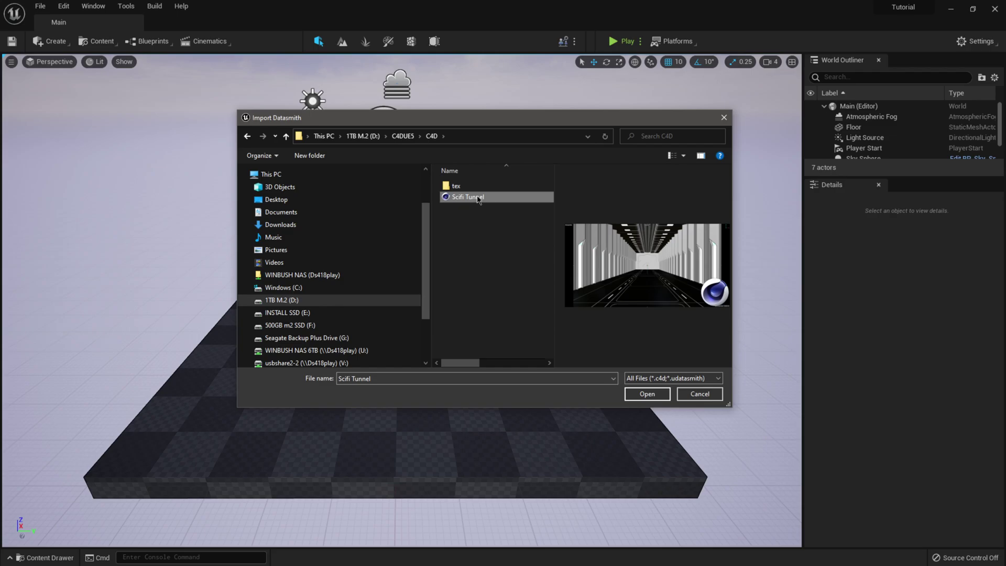
click(628, 399)
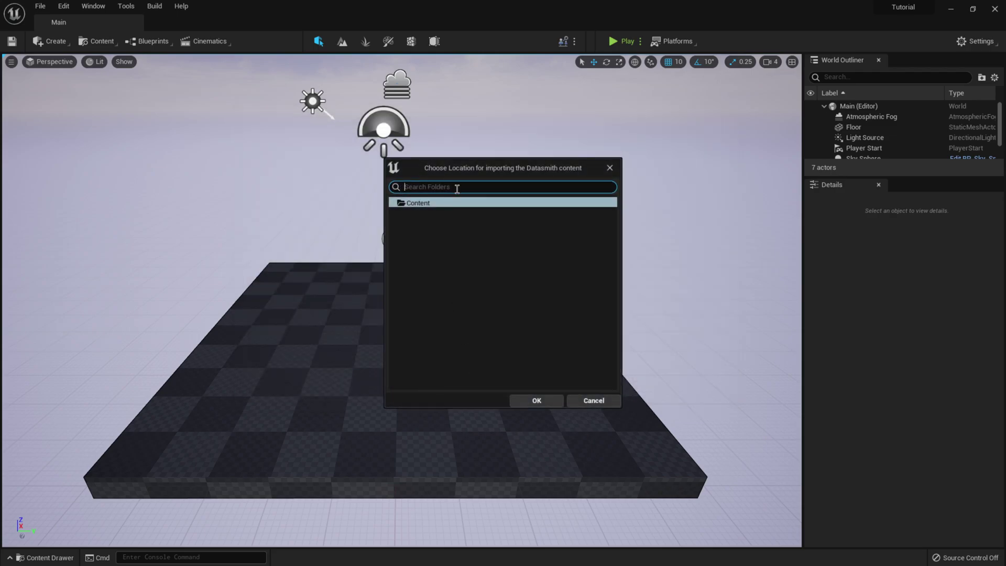
click(443, 205)
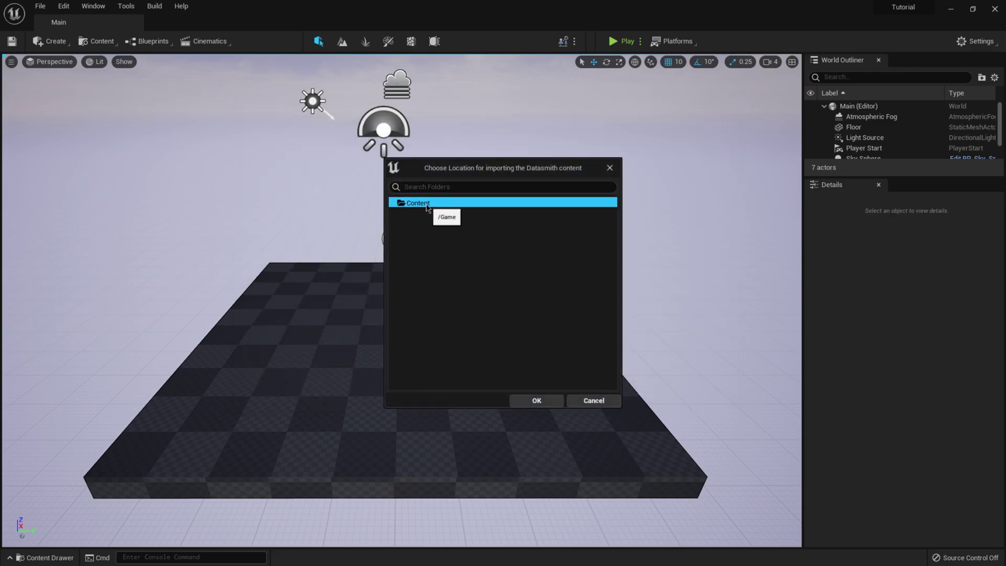
click(532, 401)
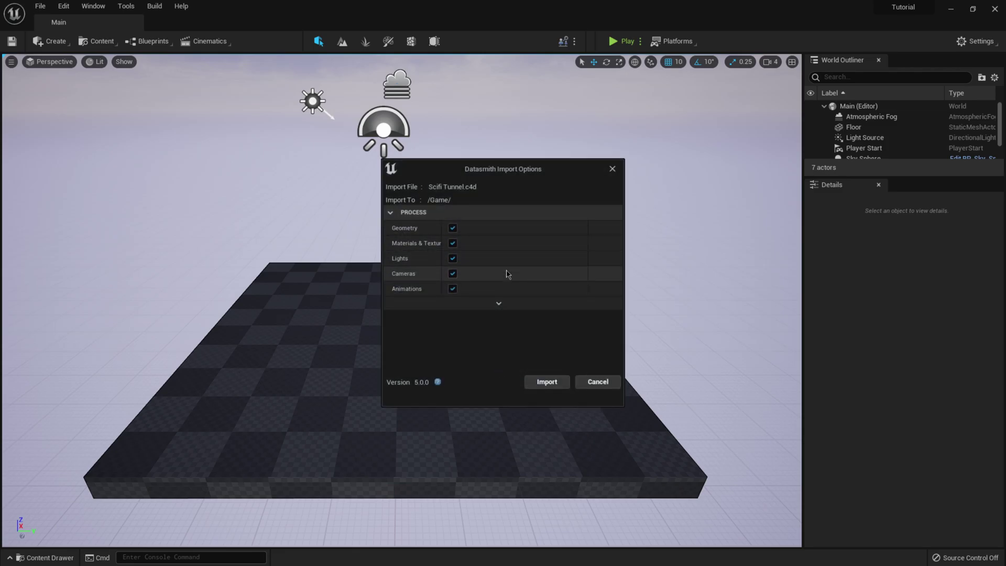
click(546, 382)
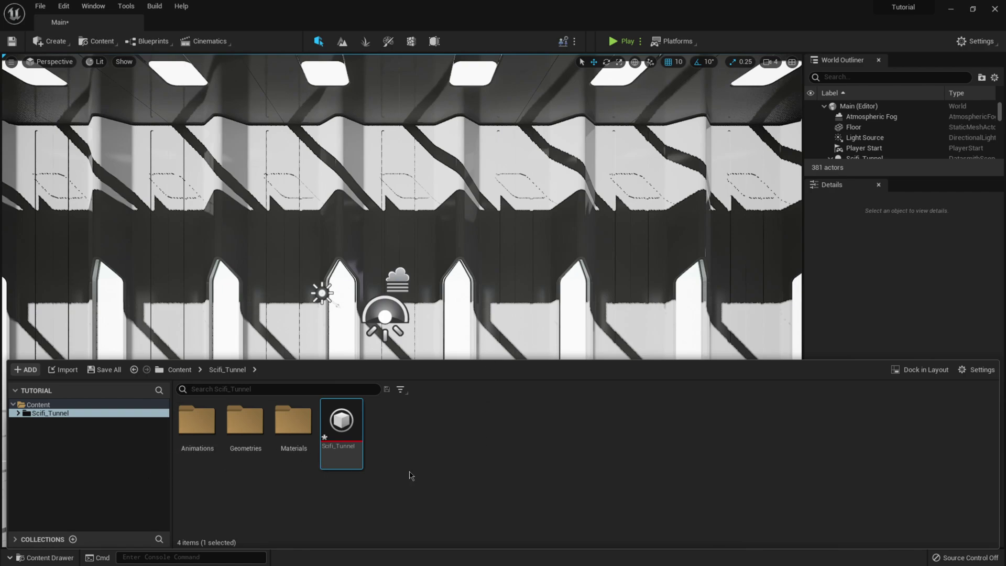
Step: Close the Content Drawer, select a tunnel pillar and turn the view to look down the corridor
click(437, 486)
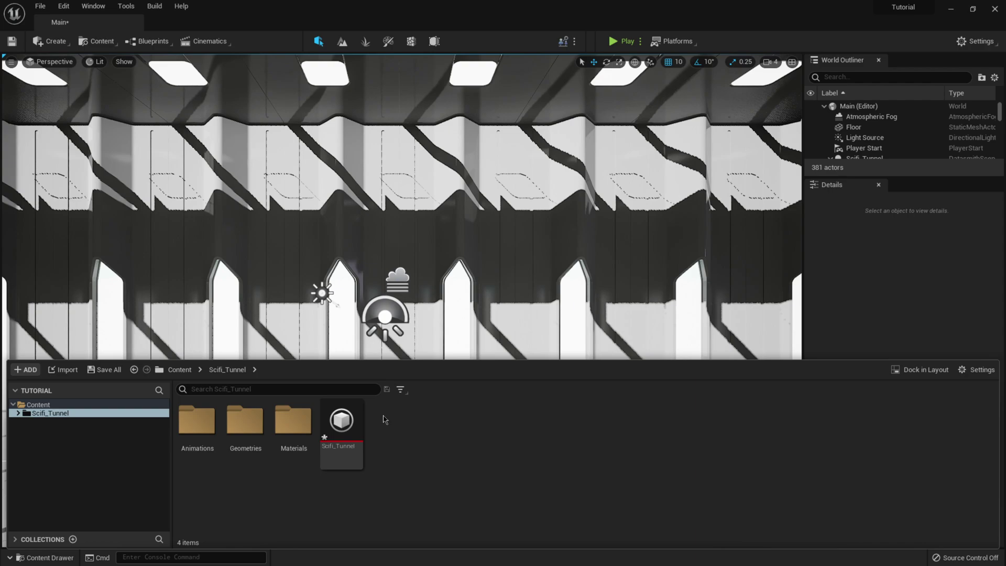
click(52, 558)
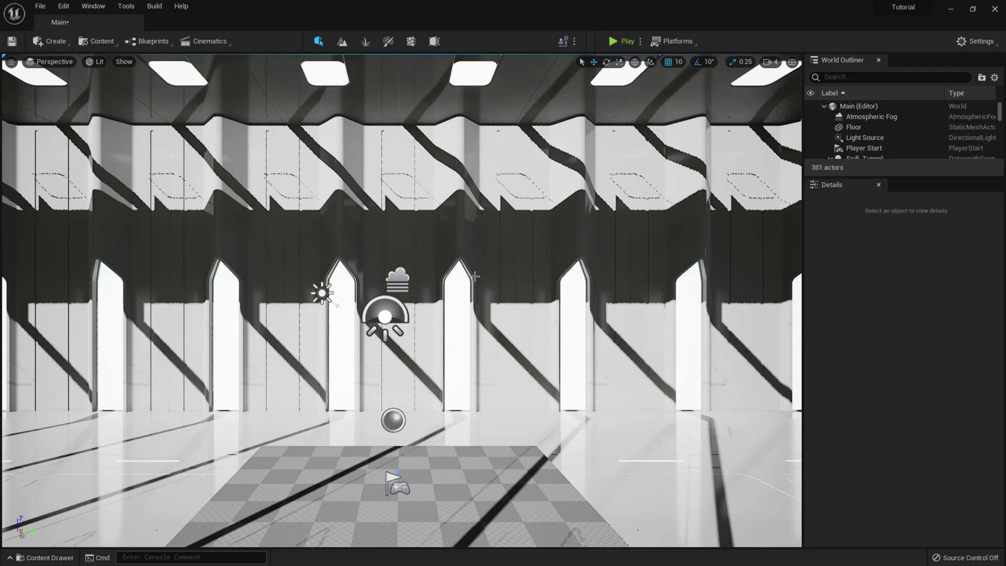
click(506, 293)
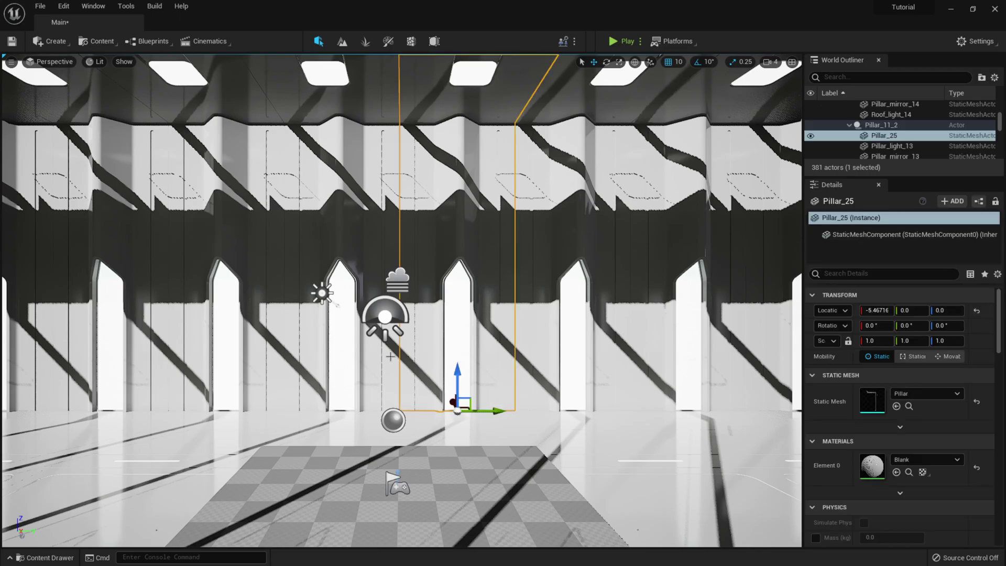
key(ctrl+space)
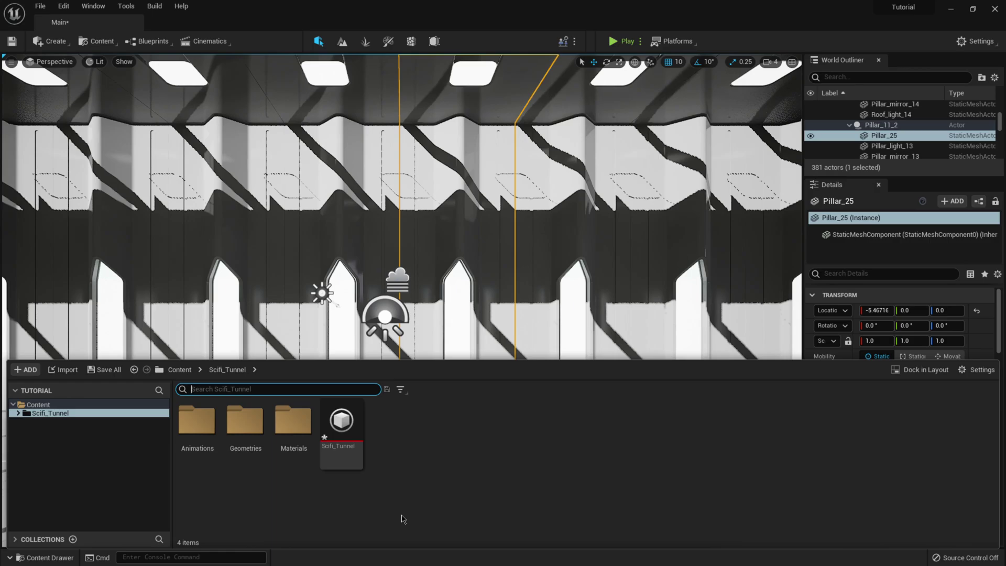
click(540, 334)
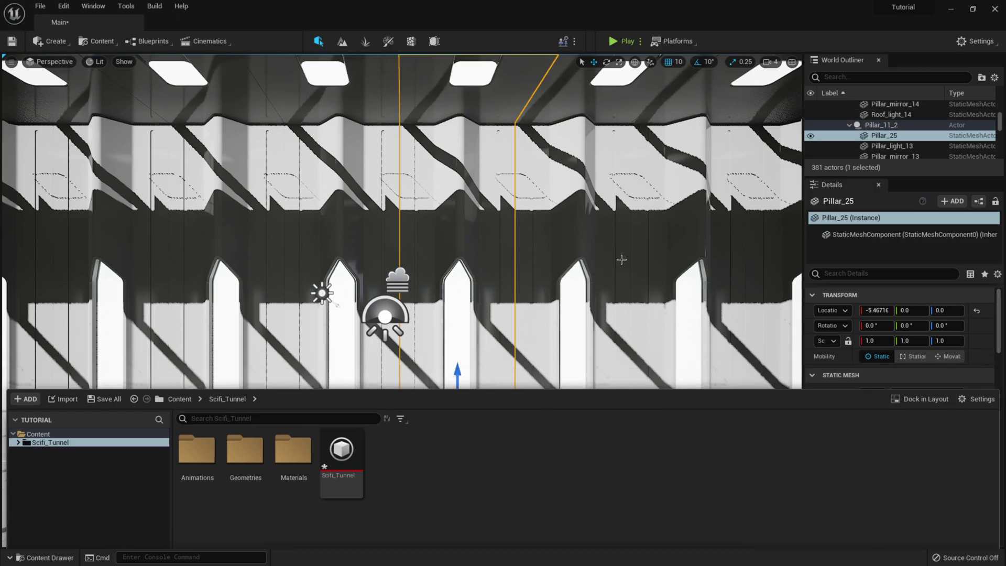
right_drag(484, 285, 485, 285)
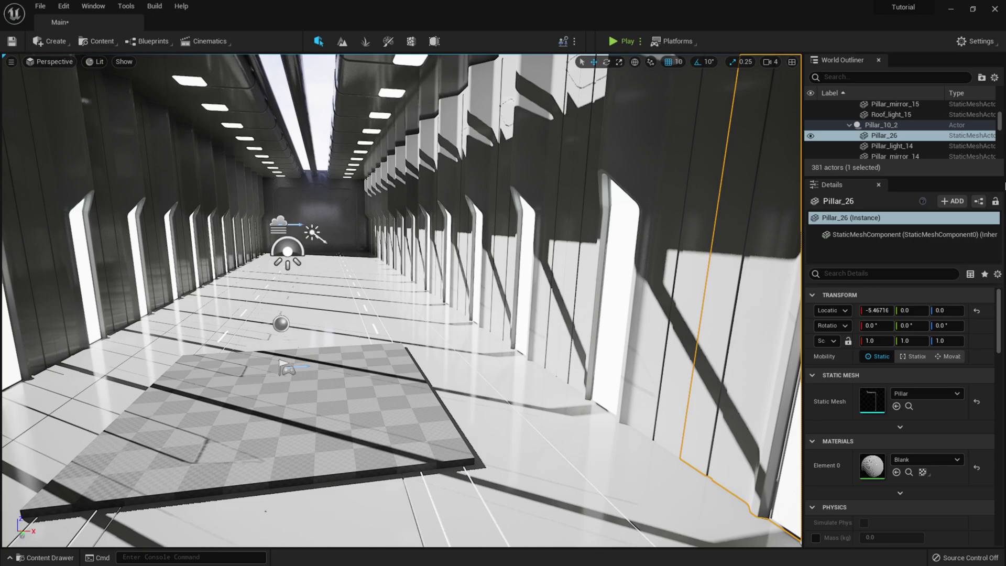
Step: Collapse the Scifi_Tunnel hierarchy in the Outliner and select Player Start
drag(867, 176, 868, 367)
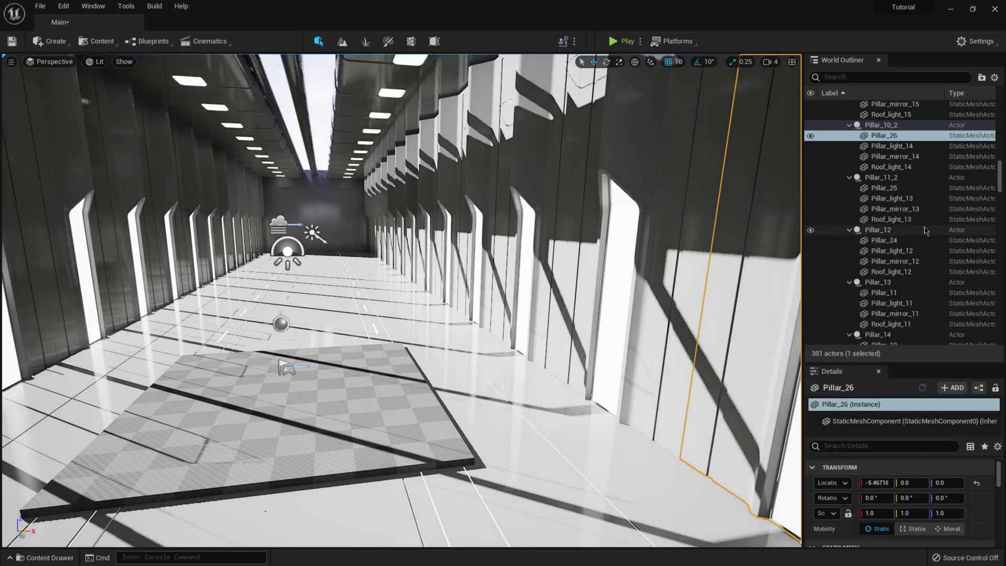
scroll(949, 183, up, 10)
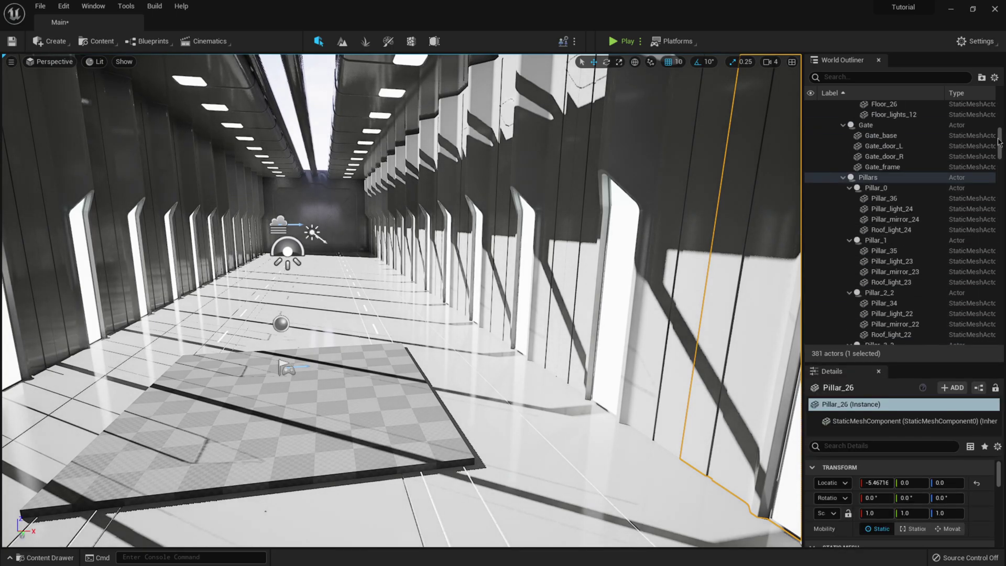
scroll(949, 183, up, 10)
click(830, 159)
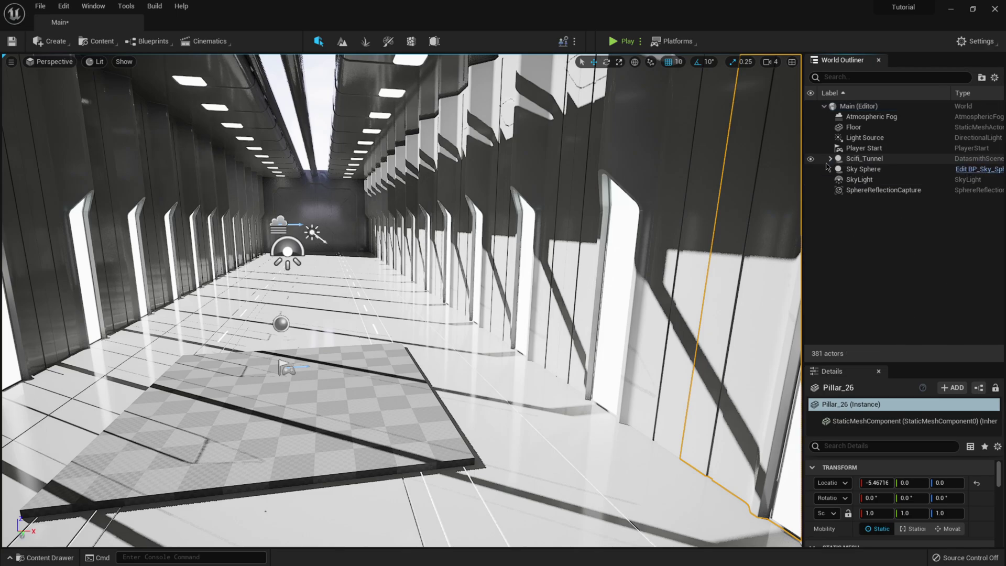
click(863, 149)
Step: Delete Floor, Atmospheric Fog and Player Start, undoing the accidental Sky Sphere deletion
click(856, 128)
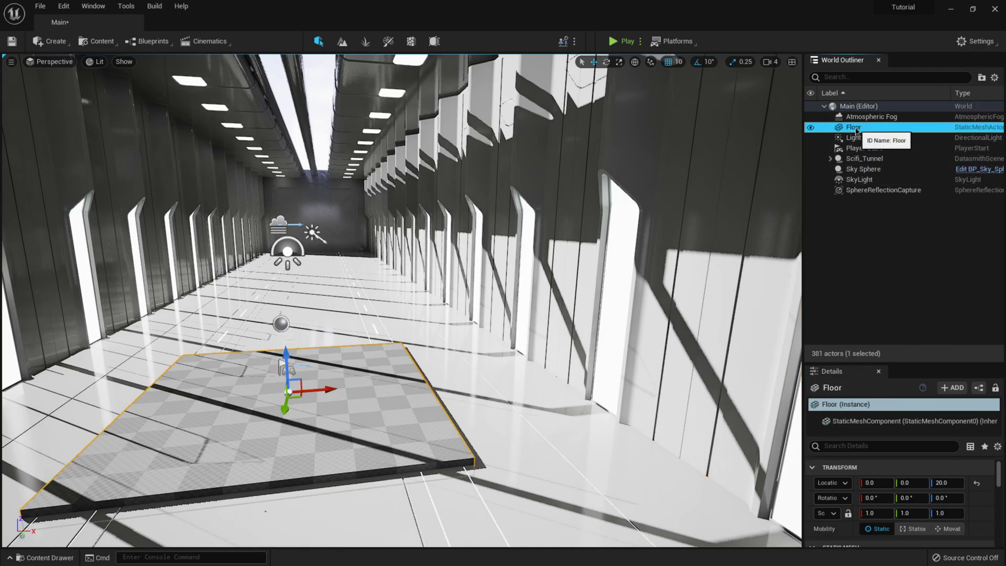
key(Delete)
click(855, 118)
key(Delete)
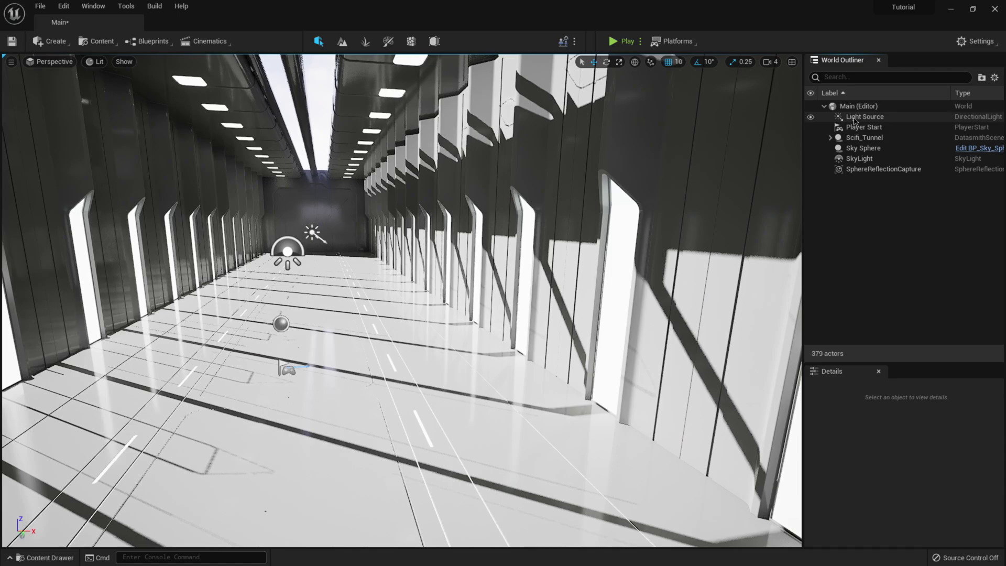
click(856, 128)
key(Delete)
click(859, 138)
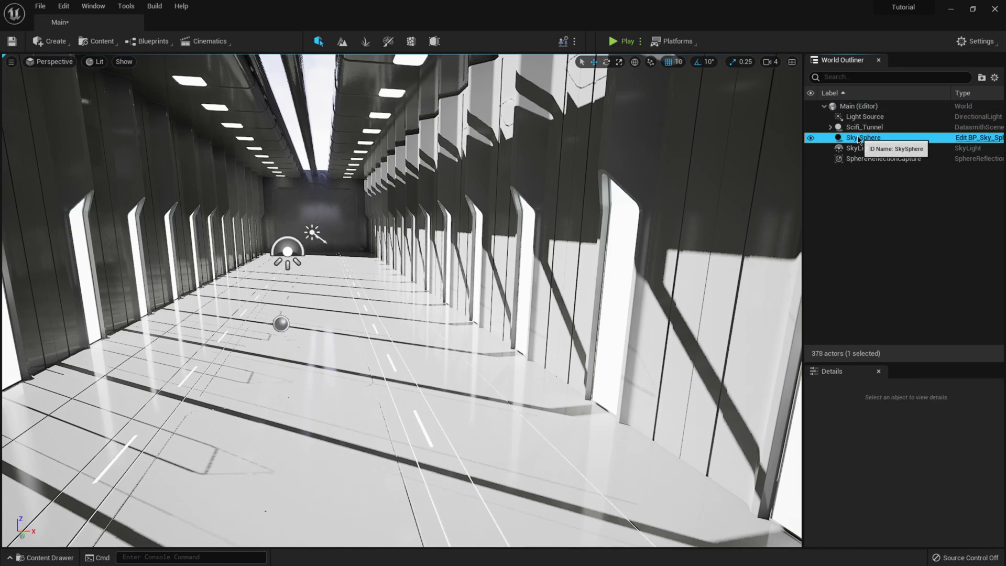
key(Delete)
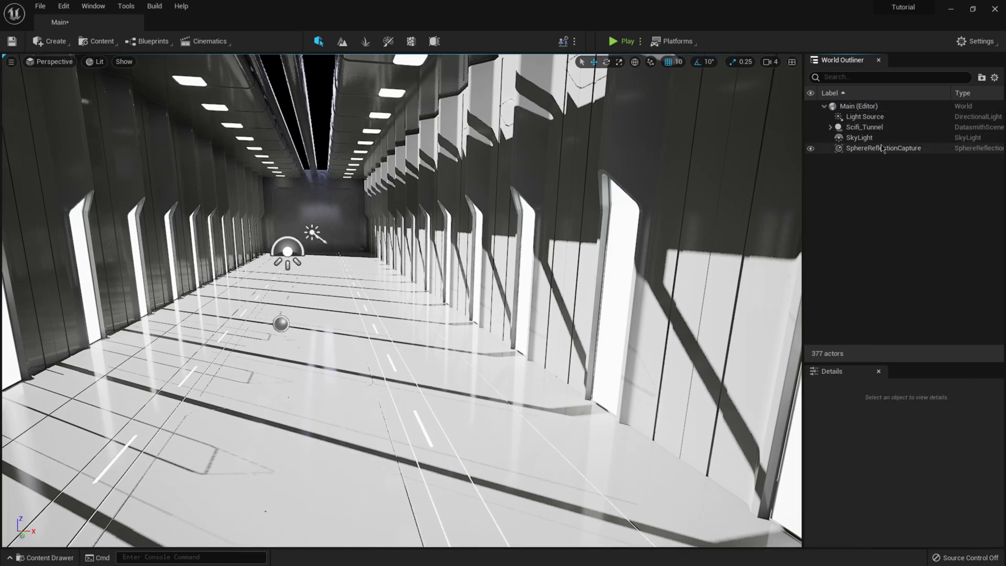
key(ctrl+z)
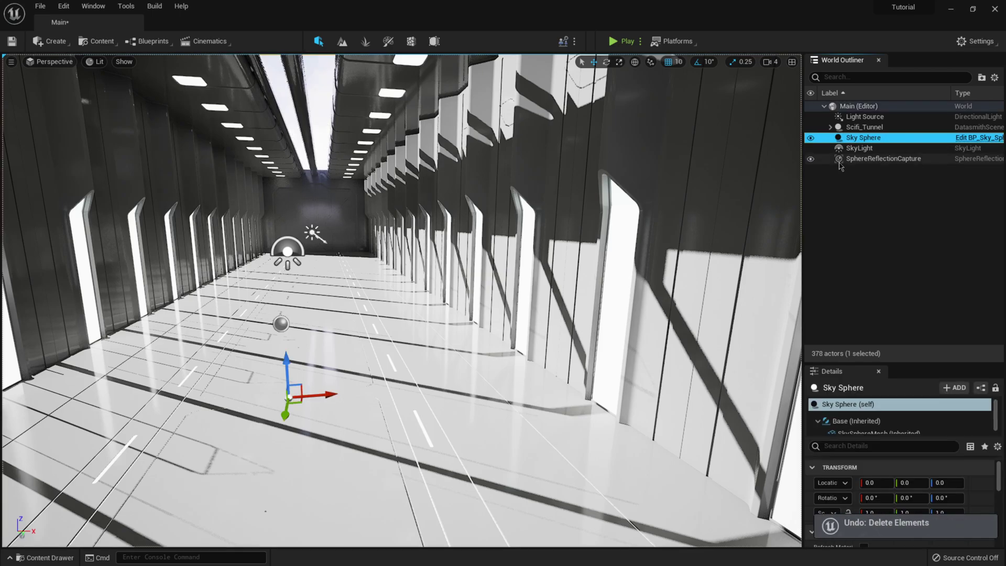
Step: Delete the Light Source, confirming the deletion despite its references
click(864, 149)
click(867, 159)
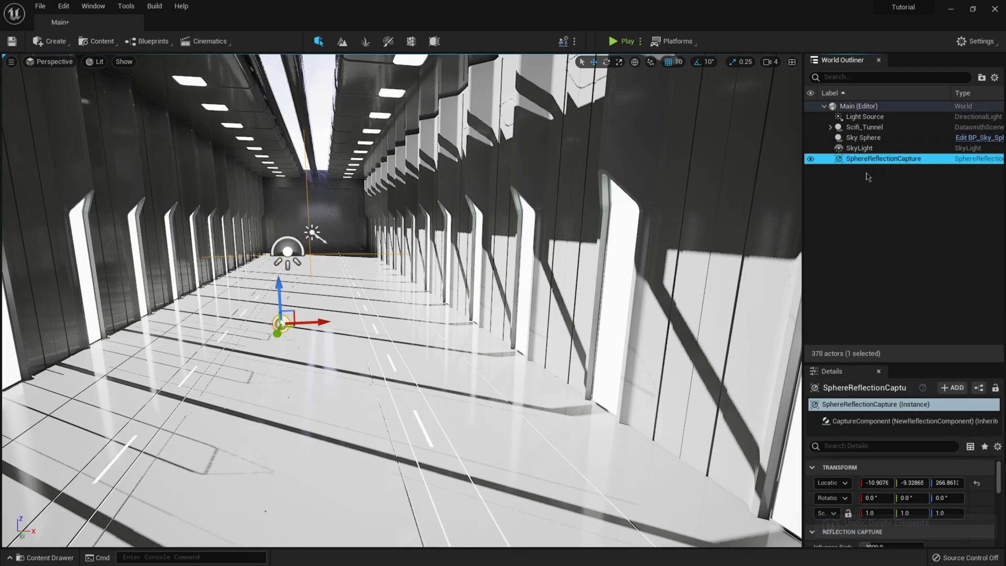
click(873, 126)
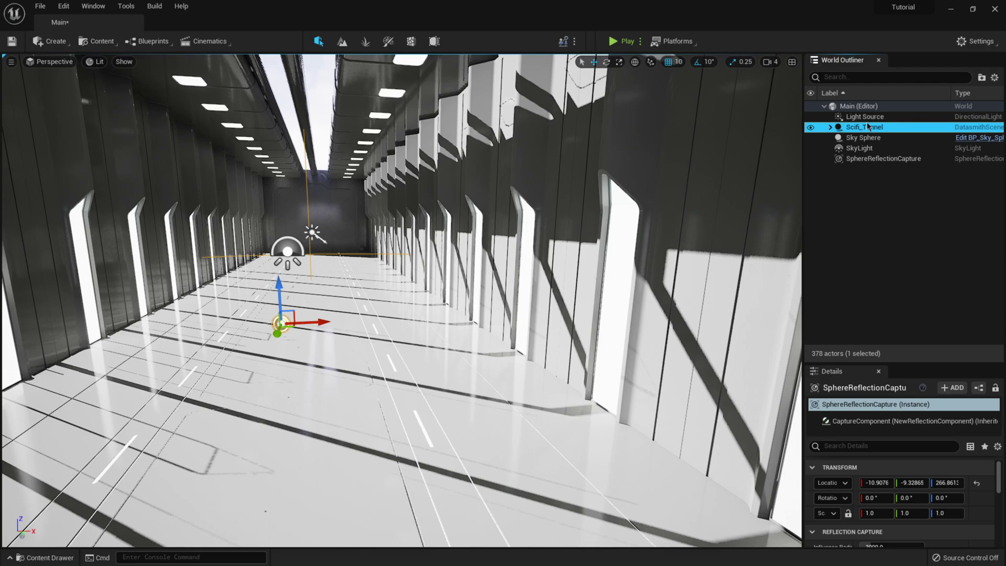
click(870, 117)
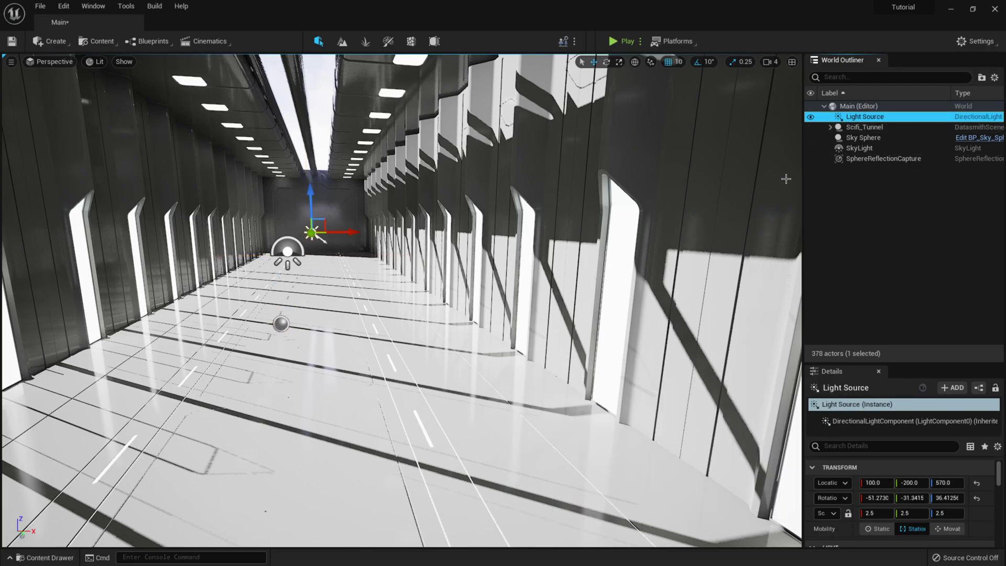
key(Delete)
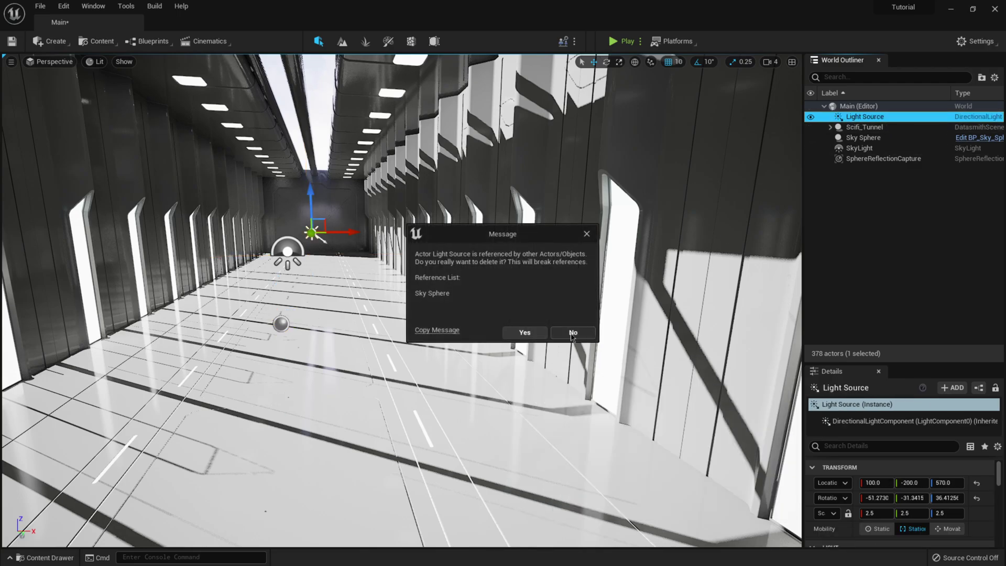
click(573, 334)
click(841, 198)
click(860, 117)
key(Delete)
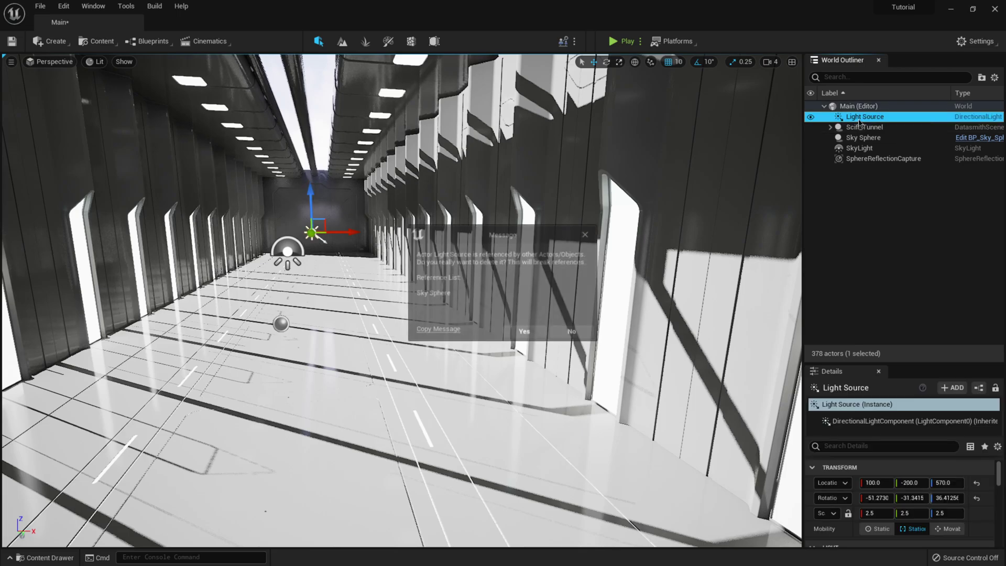
click(525, 332)
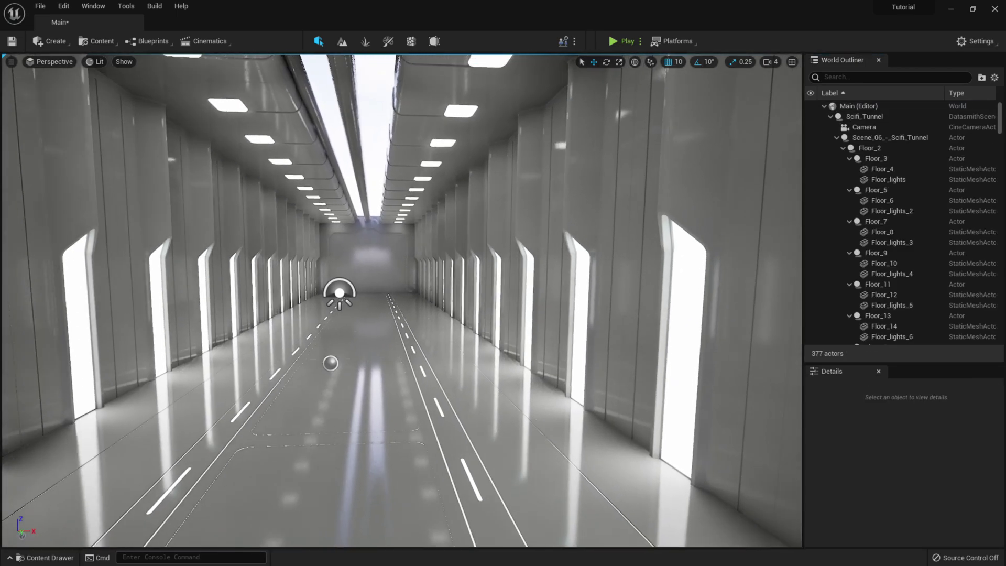
mouse_move(365, 310)
mouse_down()
mouse_move(351, 296)
mouse_move(367, 321)
mouse_up()
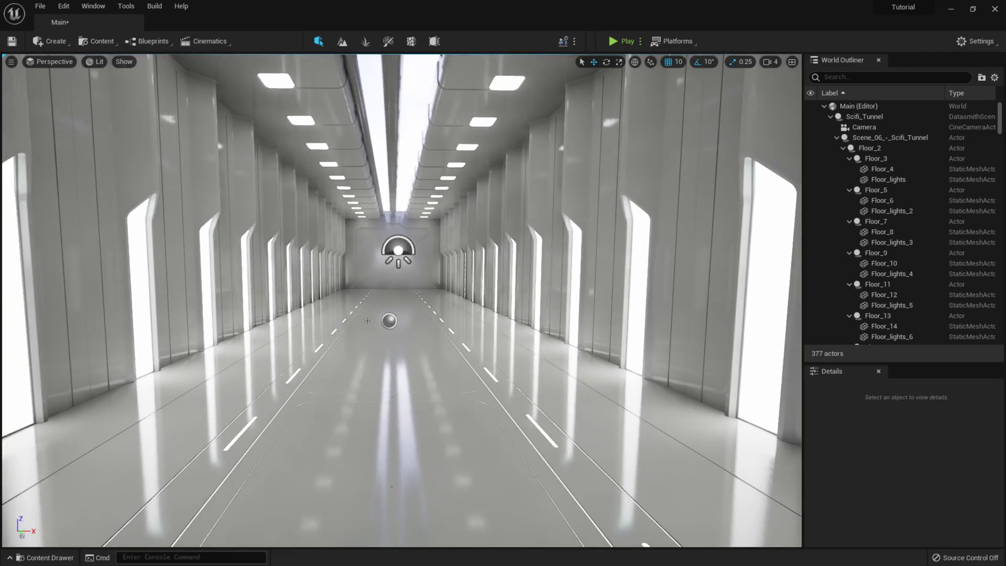
Step: Add a Post Process Volume from Create > Visual Effects
click(52, 41)
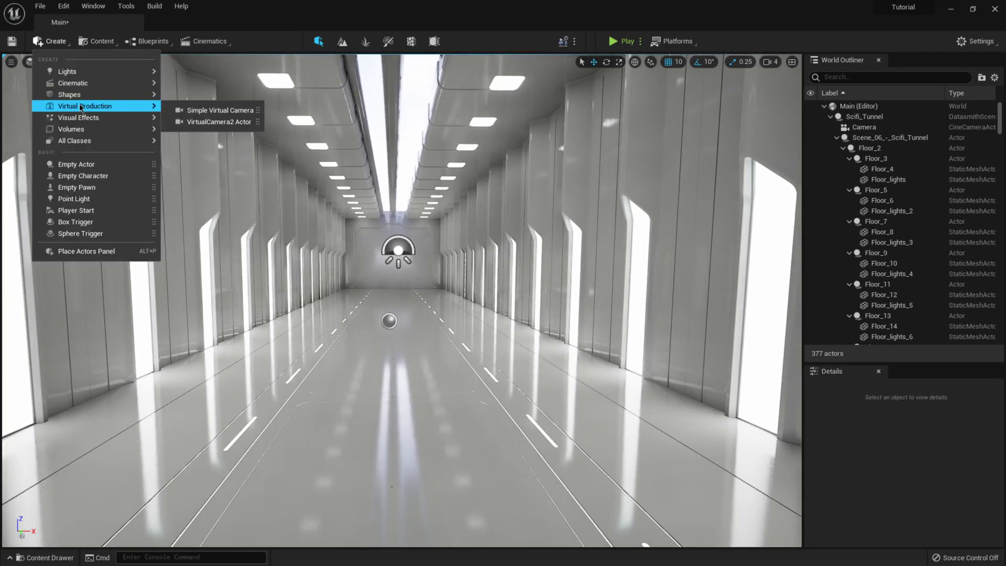
mouse_move(83, 117)
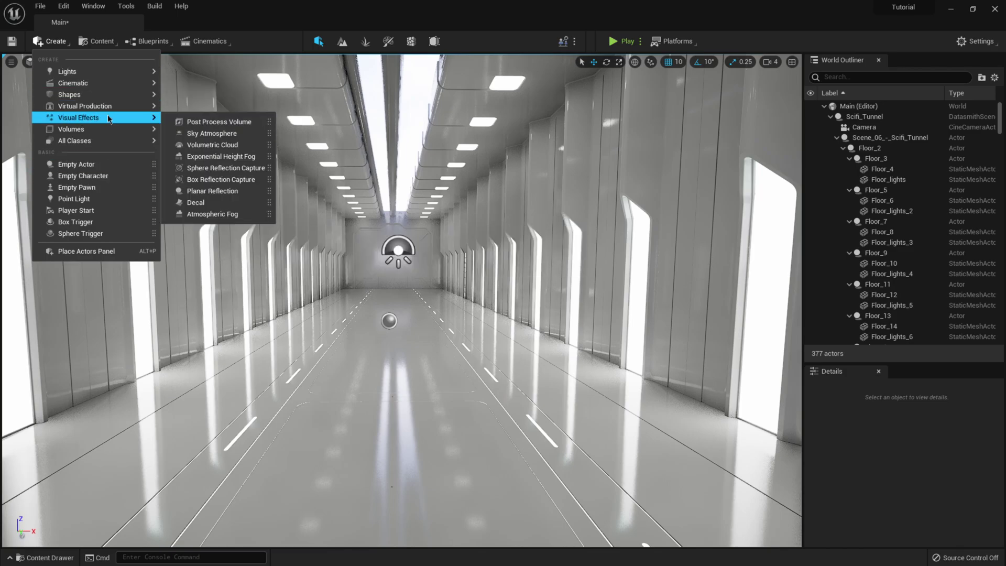
click(206, 122)
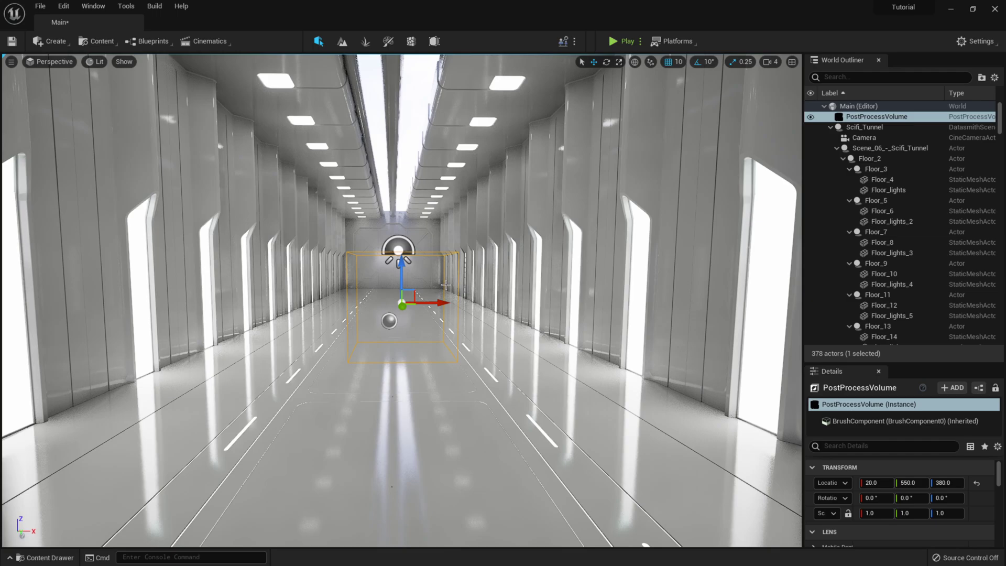
Step: Tick Infinite Extent (Unbound) on the PostProcessVolume, found by searching Details for 'unb'
click(831, 126)
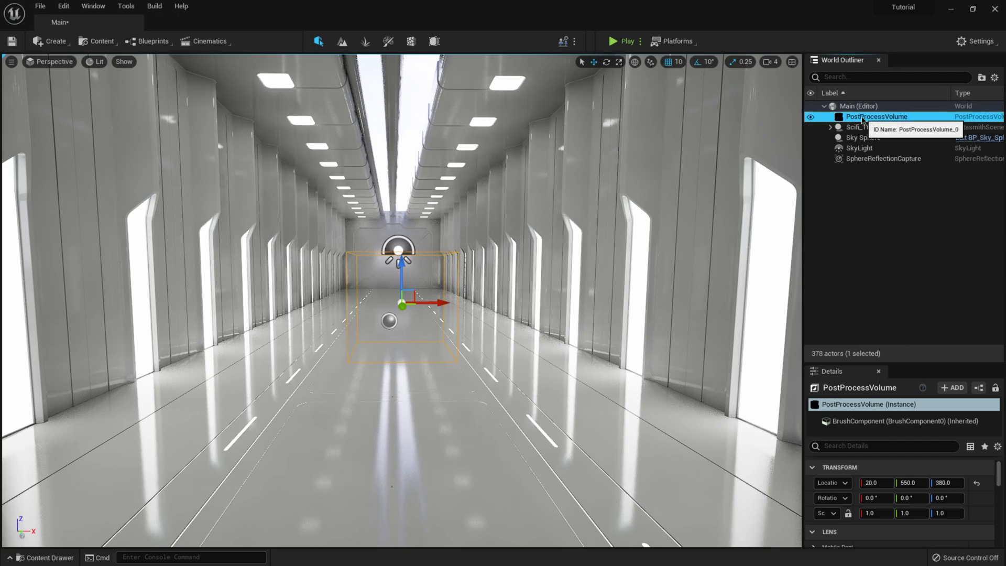
drag(886, 362, 877, 195)
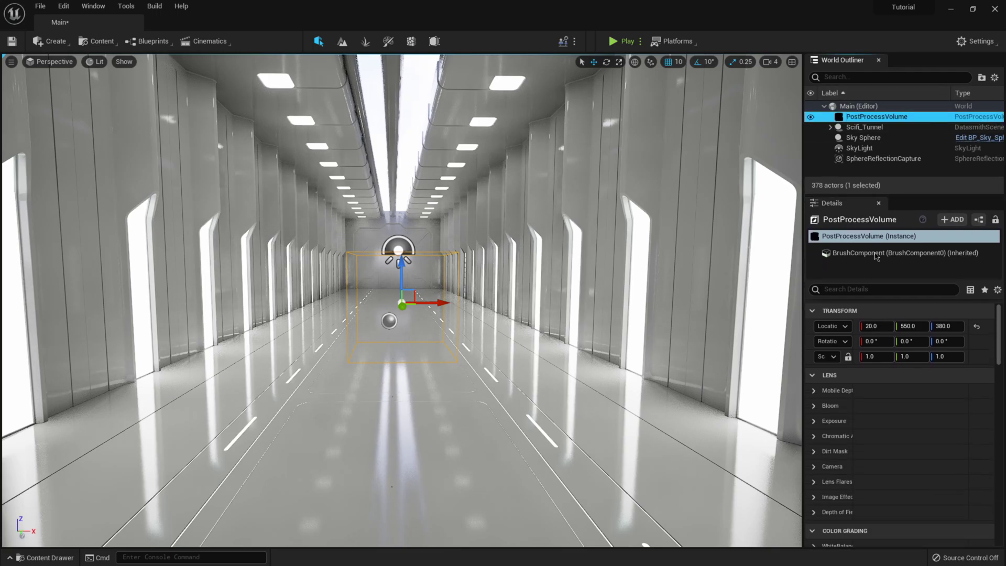
click(856, 289)
text(unb)
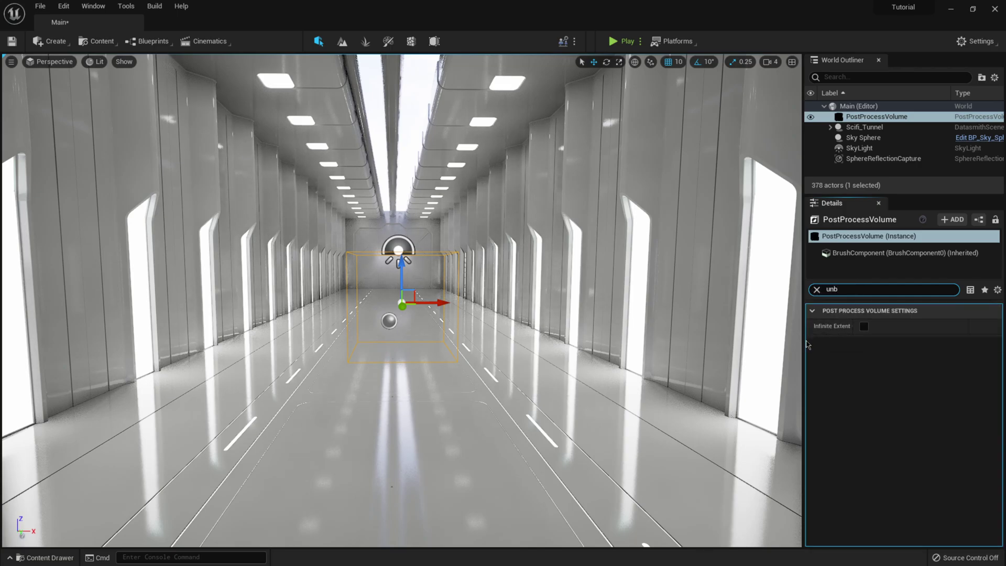
drag(805, 346, 731, 346)
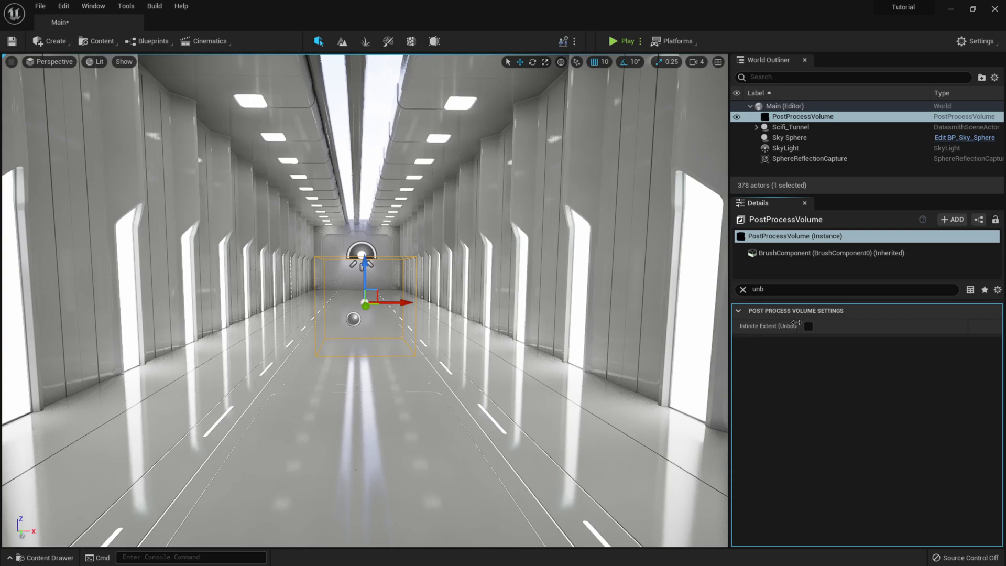
drag(797, 325, 825, 326)
click(836, 327)
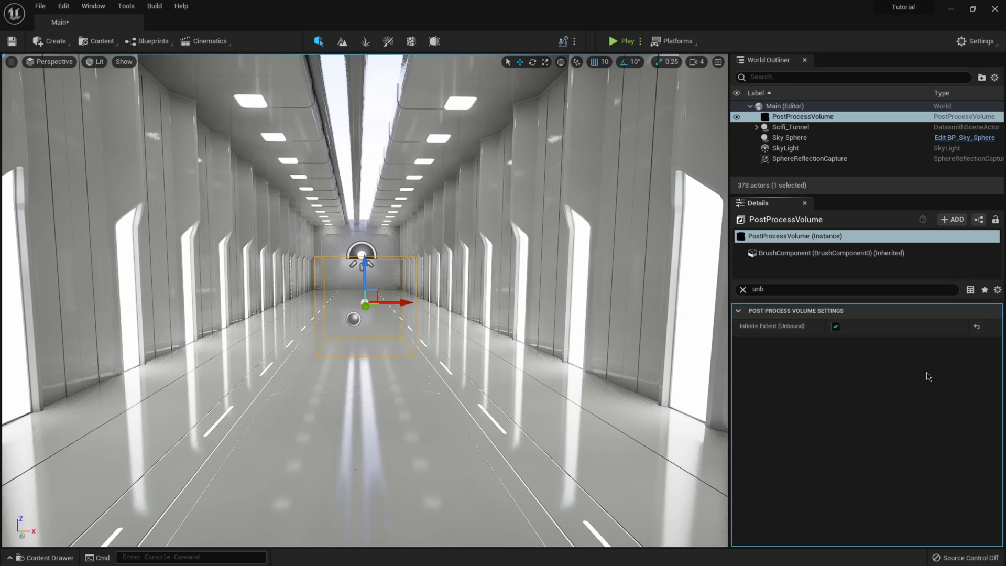
click(743, 289)
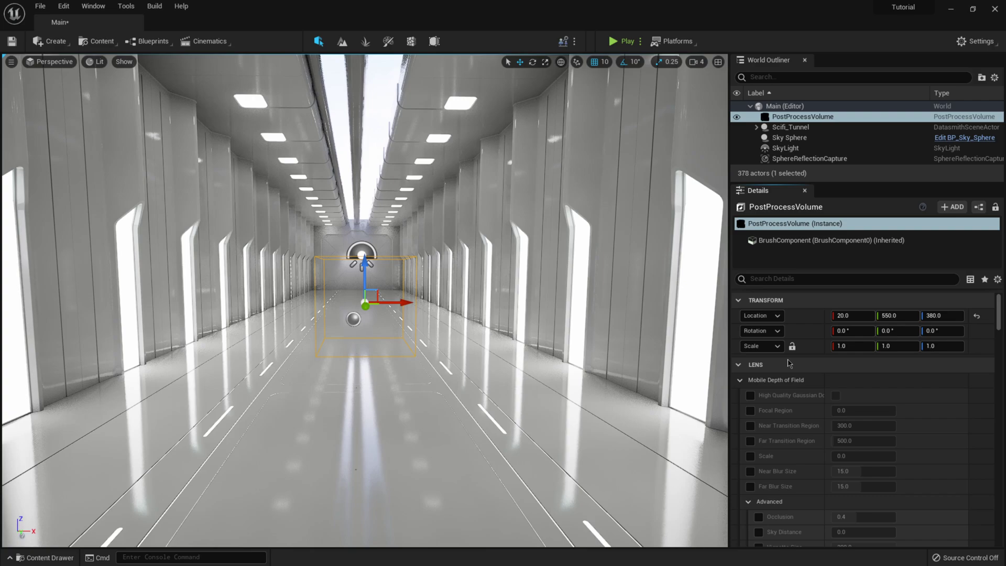
Step: Override bloom Method and Intensity, setting the Method to Convolution
click(740, 381)
scroll(741, 395, down, 2)
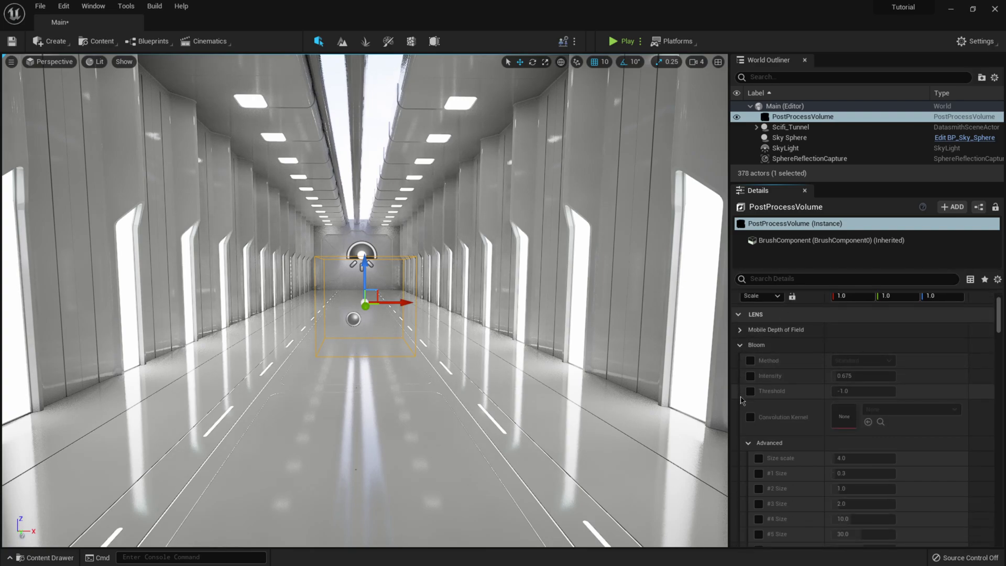
click(750, 343)
click(751, 360)
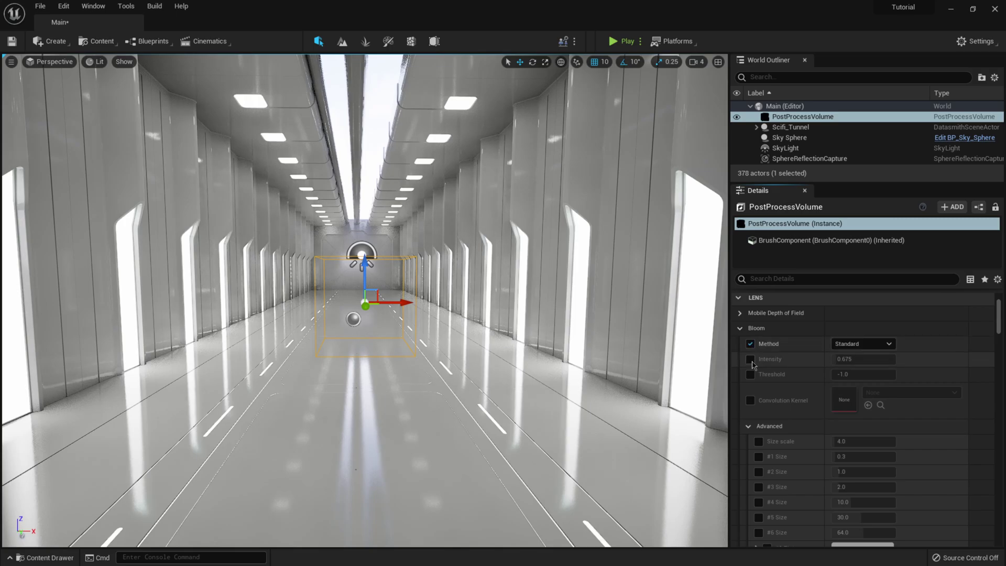
click(860, 344)
click(854, 365)
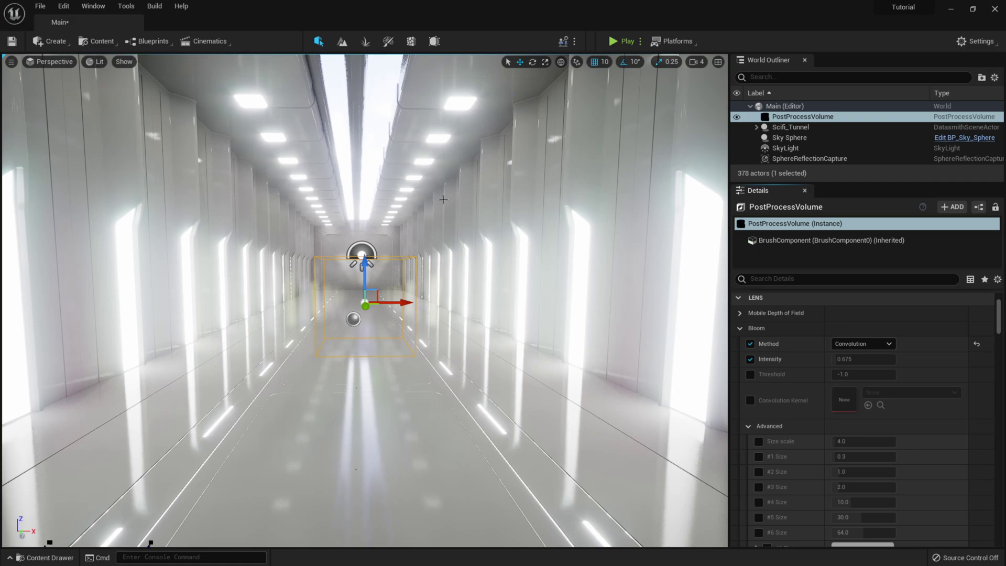
scroll(807, 432, down, 10)
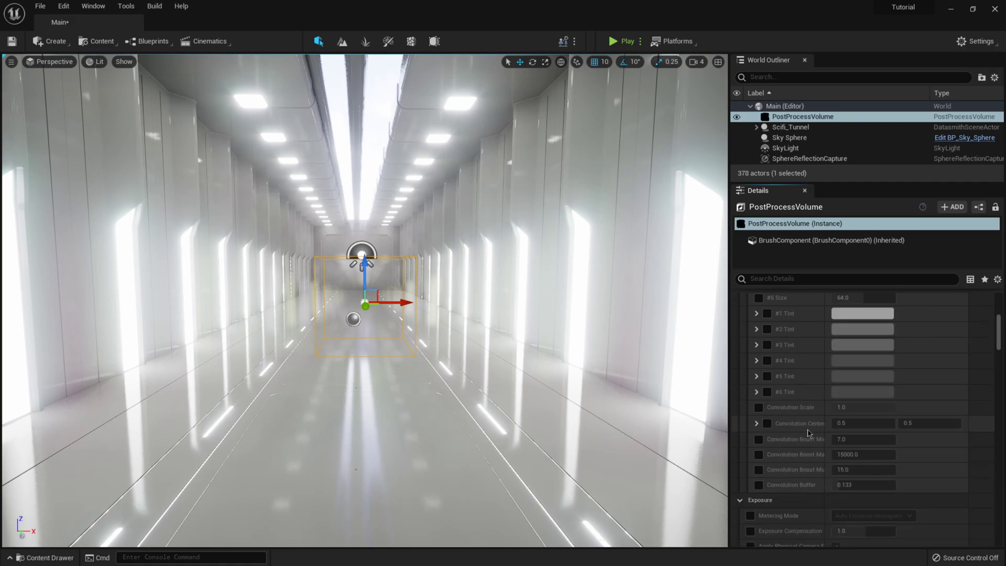
scroll(808, 432, down, 2)
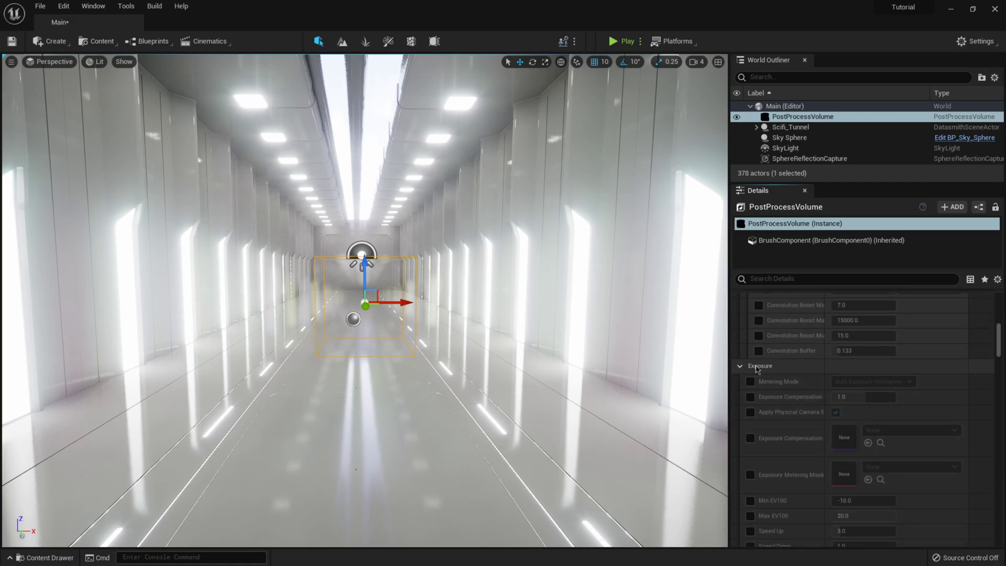
Step: Override exposure Metering Mode to Auto Exposure Basic with Exposure Compensation 0.0
click(750, 382)
click(750, 397)
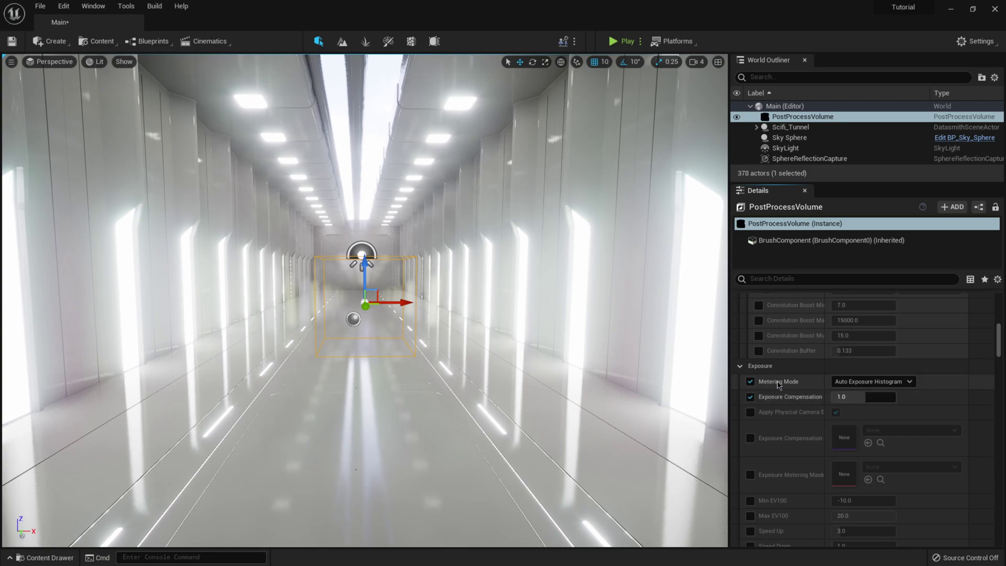
click(863, 382)
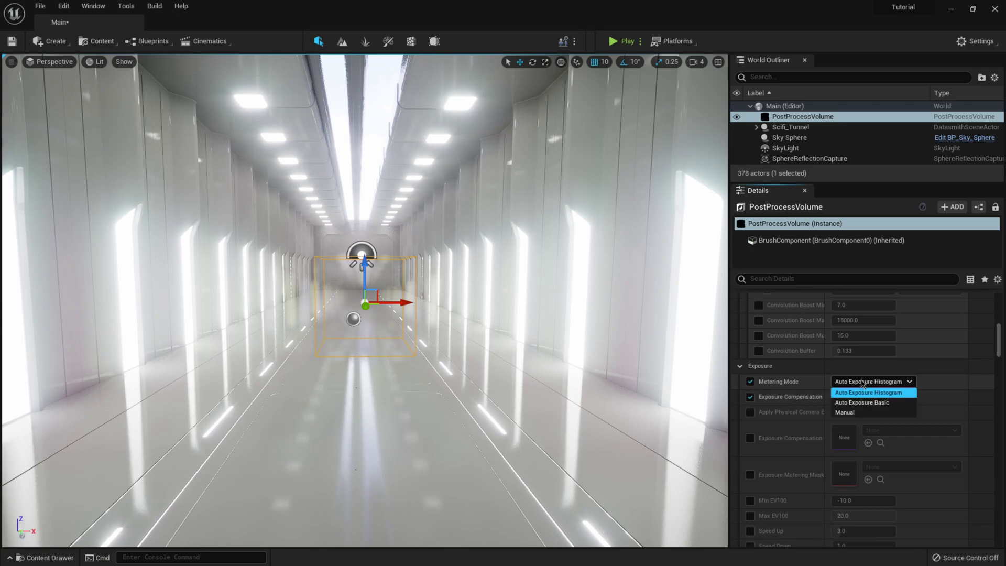
click(857, 403)
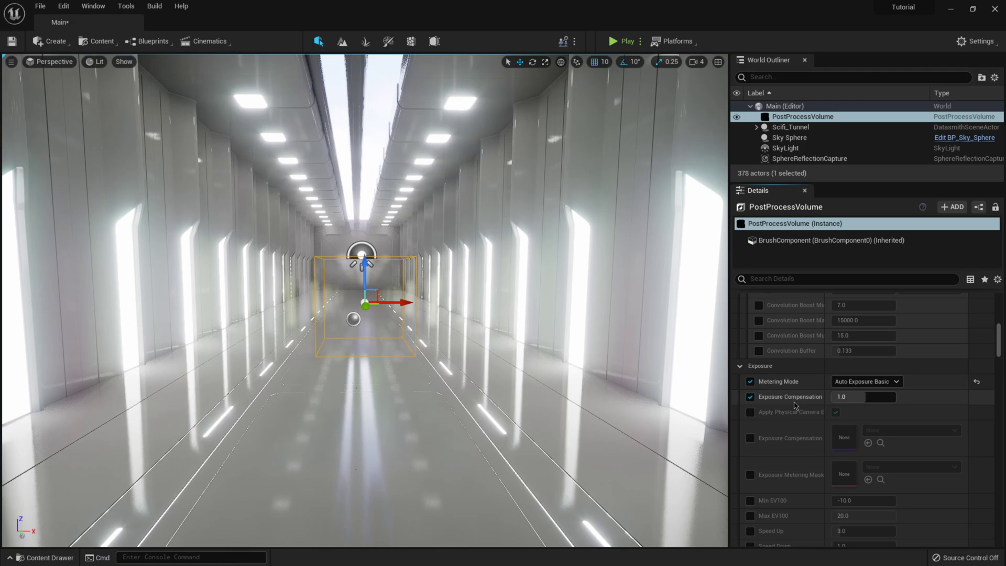
click(853, 397)
text(0)
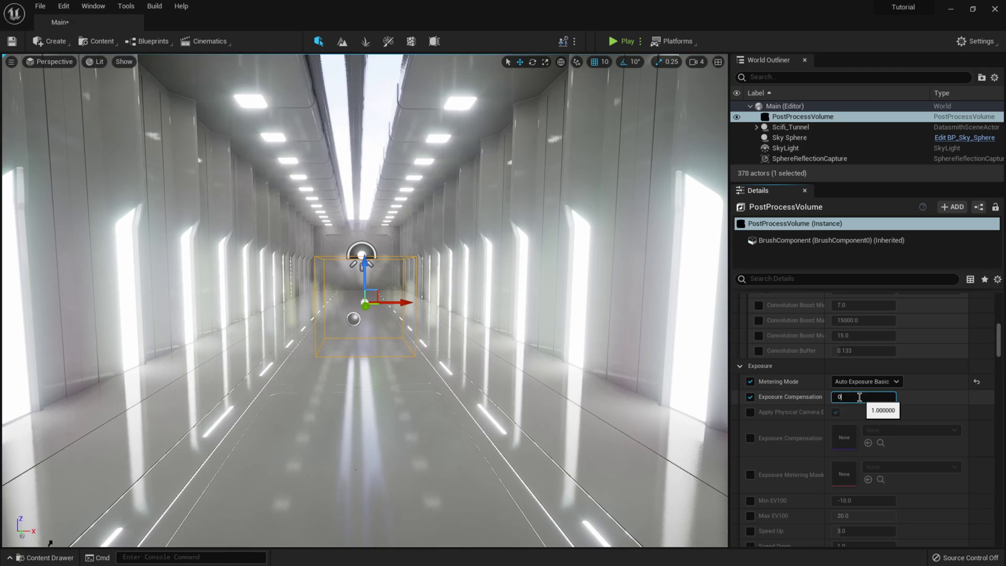
key(Return)
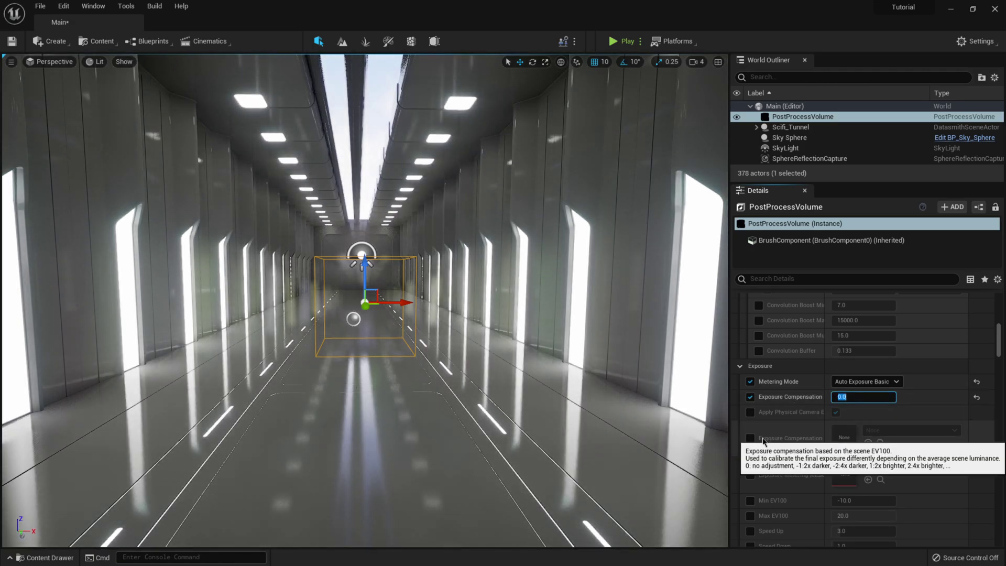
scroll(763, 442, down, 1)
scroll(763, 441, down, 5)
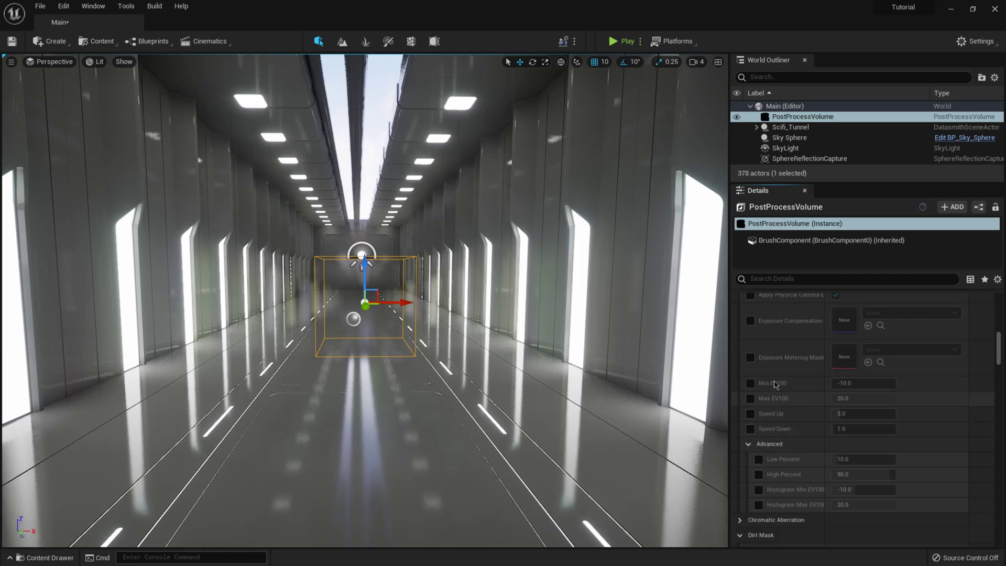
Step: Override Min EV100 and Max EV100, setting both to 1.0
click(753, 384)
click(751, 399)
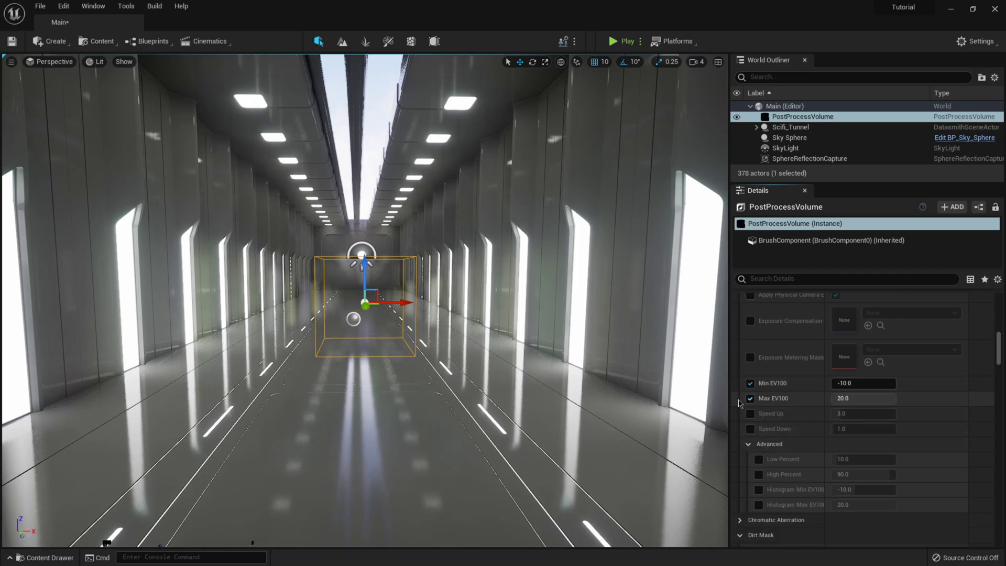
click(848, 383)
text(1)
key(Return)
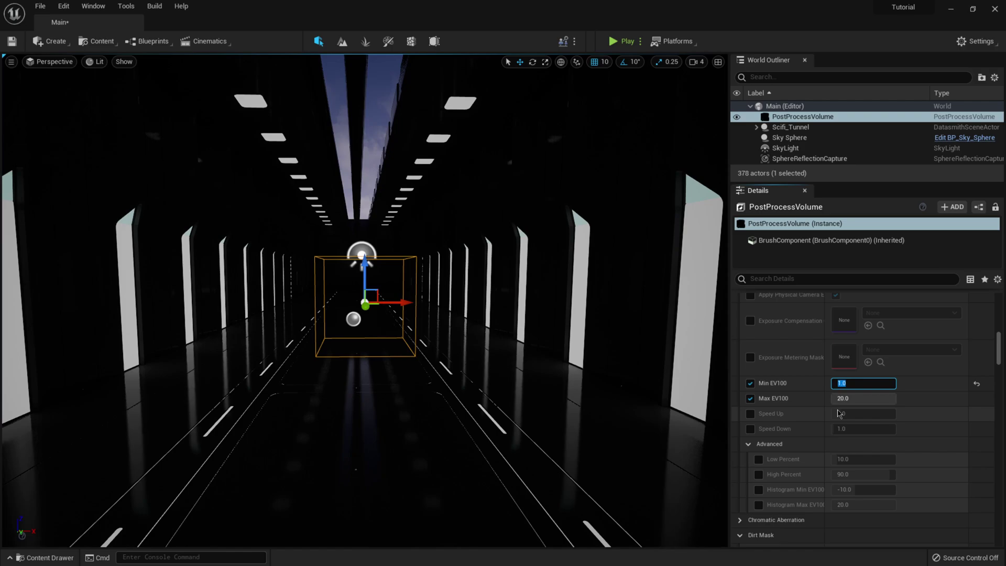
click(843, 399)
text(1)
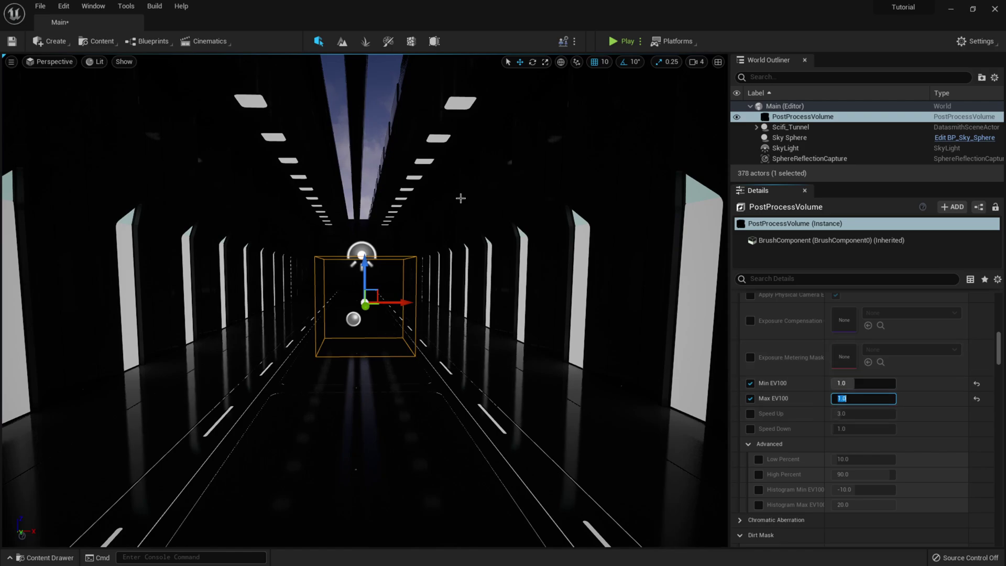
mouse_move(392, 235)
right_down()
mouse_move(394, 246)
mouse_move(393, 235)
right_up()
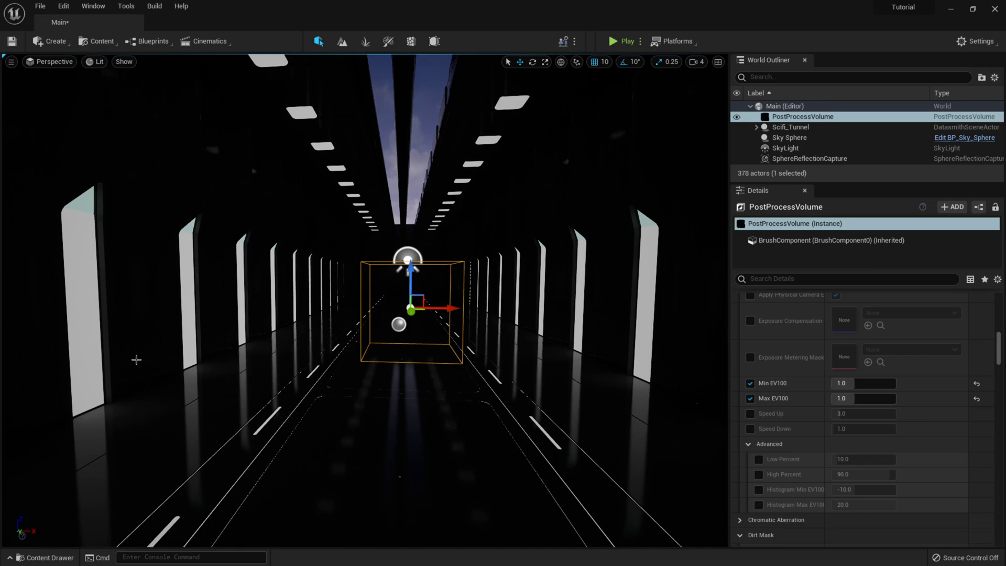
Step: Open the Lights_White material instance from the Materials folder
key(ctrl+space)
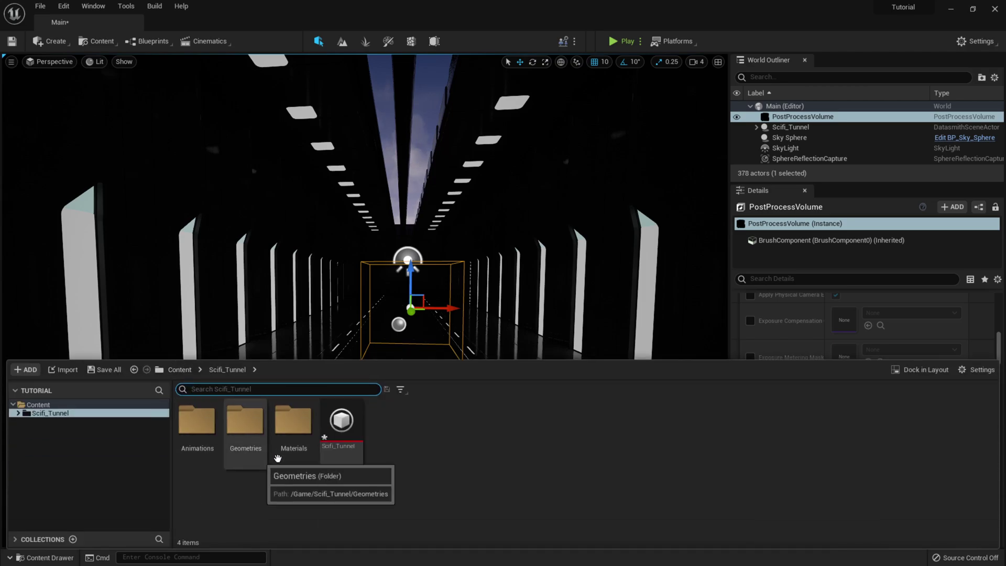
double_click(293, 427)
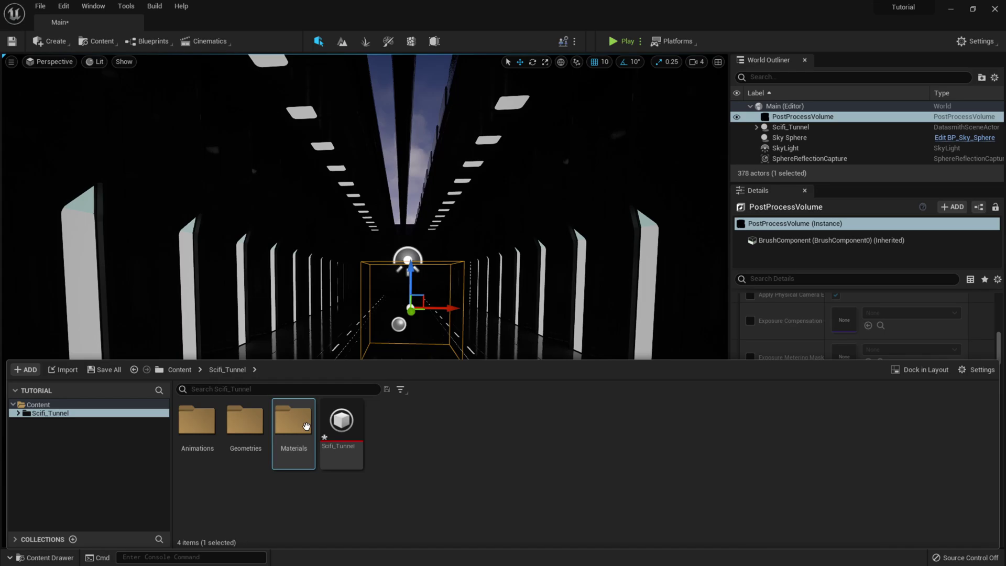
click(348, 410)
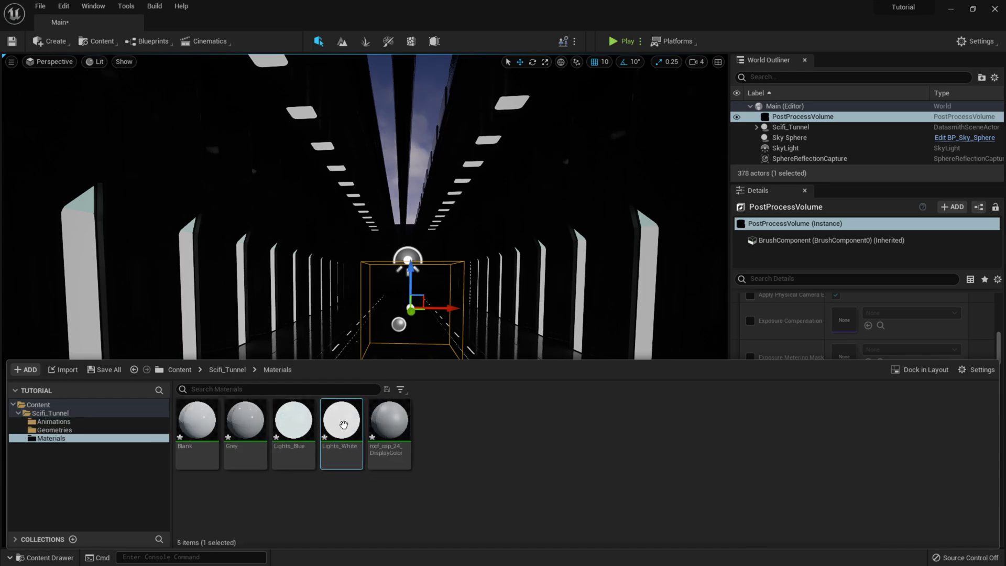
double_click(343, 425)
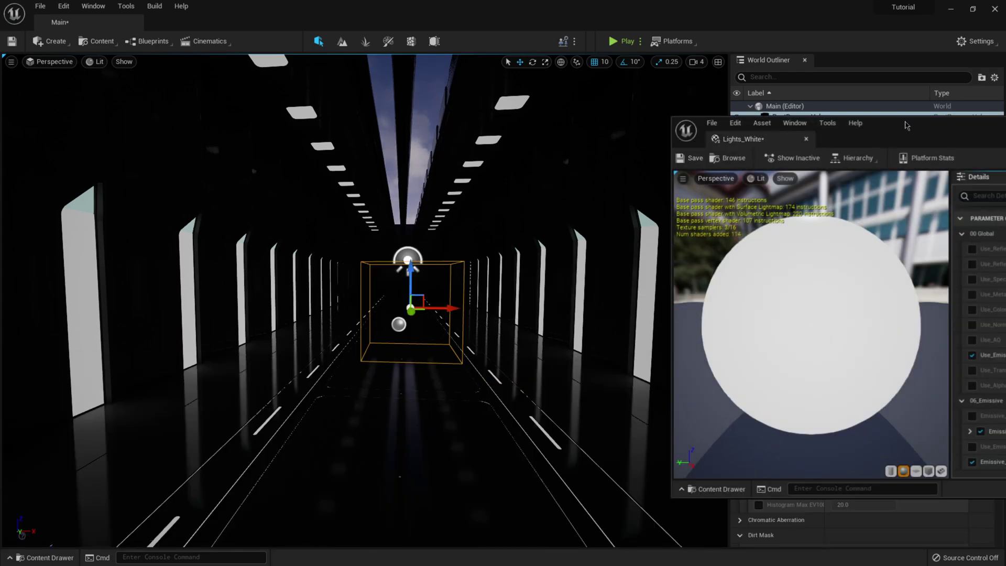
drag(907, 126, 490, 113)
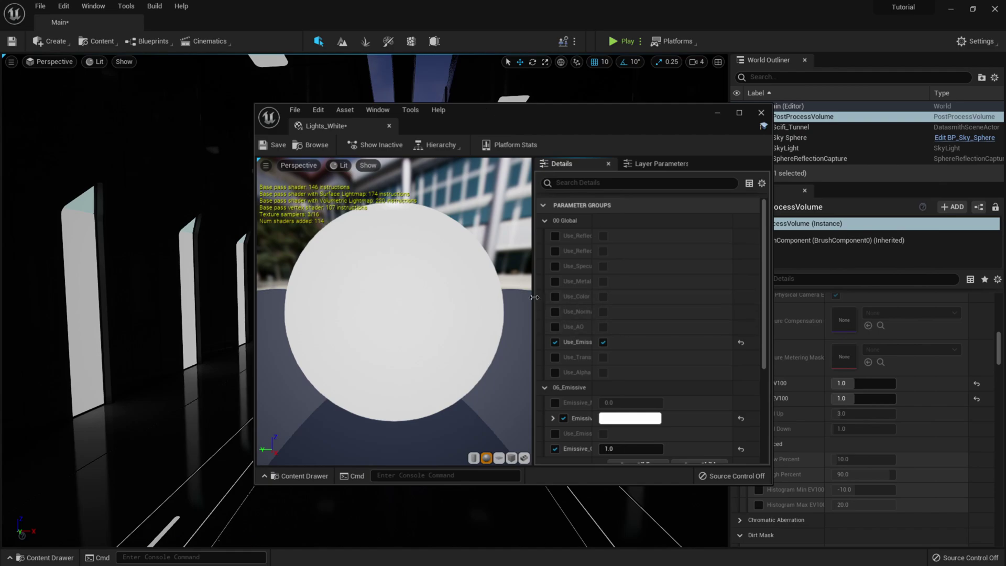
drag(534, 297, 481, 309)
scroll(552, 340, down, 3)
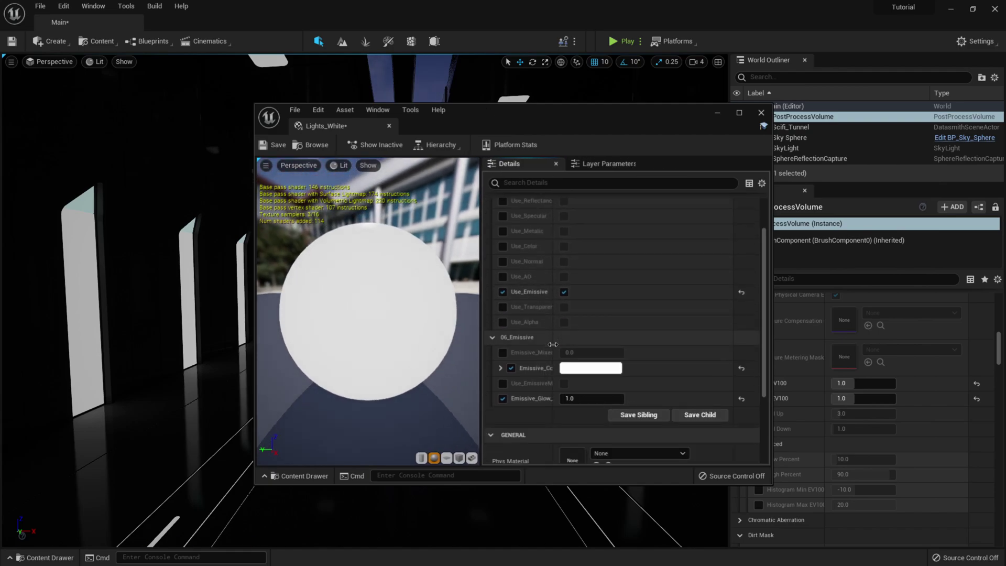
drag(552, 344, 605, 345)
Step: Set Lights_White's Emissive_Glow_Strength to 25 and close the material
click(633, 400)
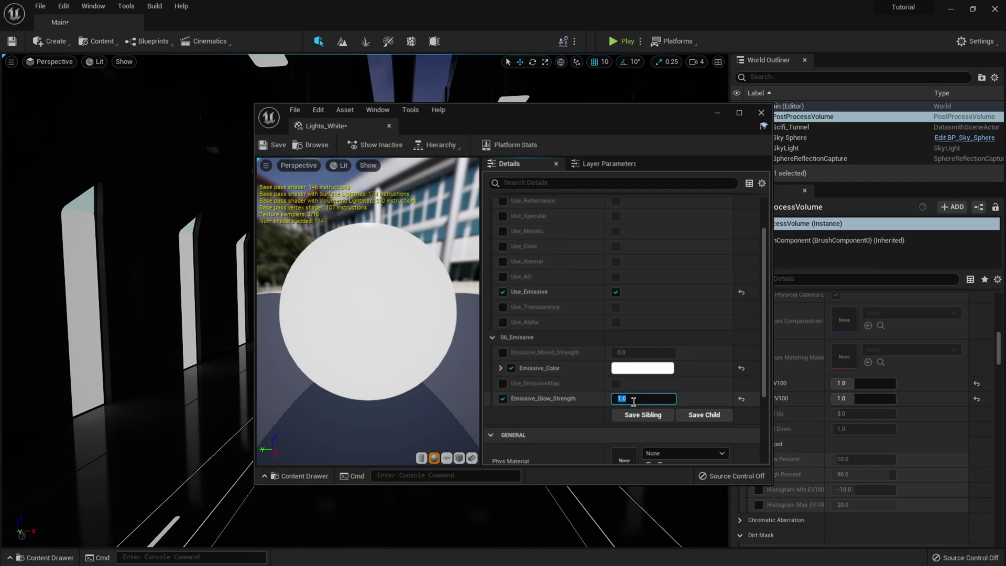
text(20)
key(Return)
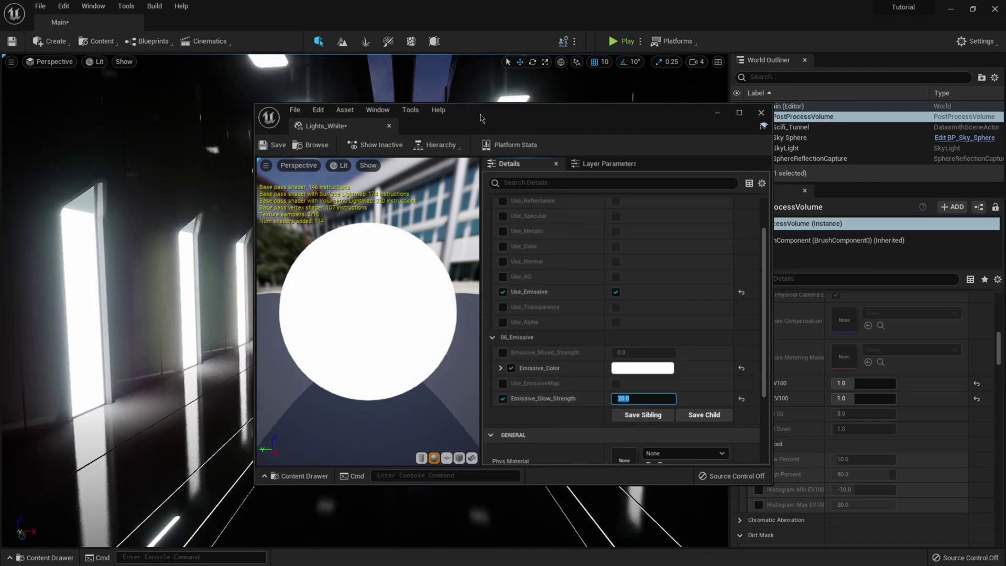
drag(480, 117, 787, 165)
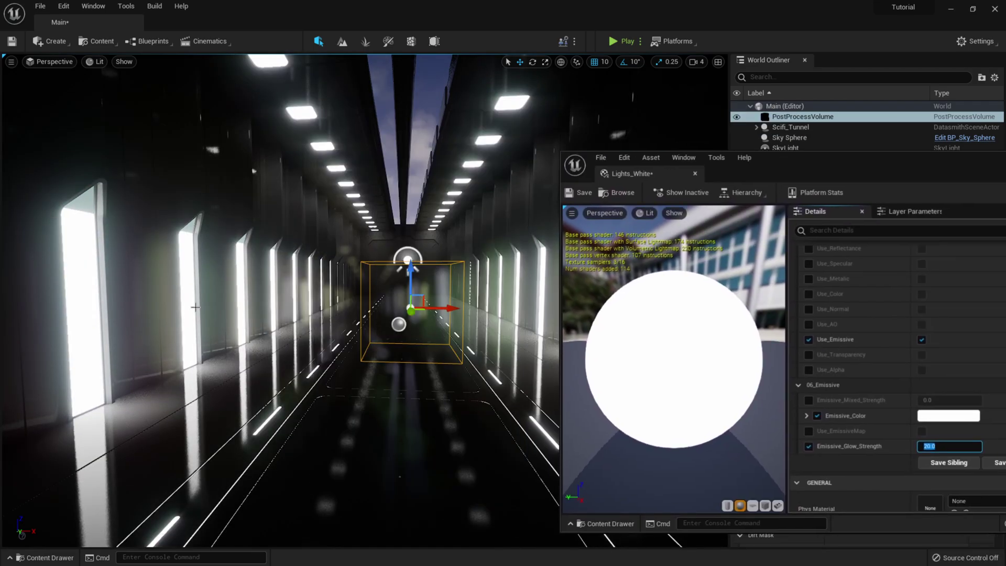
drag(843, 181, 764, 162)
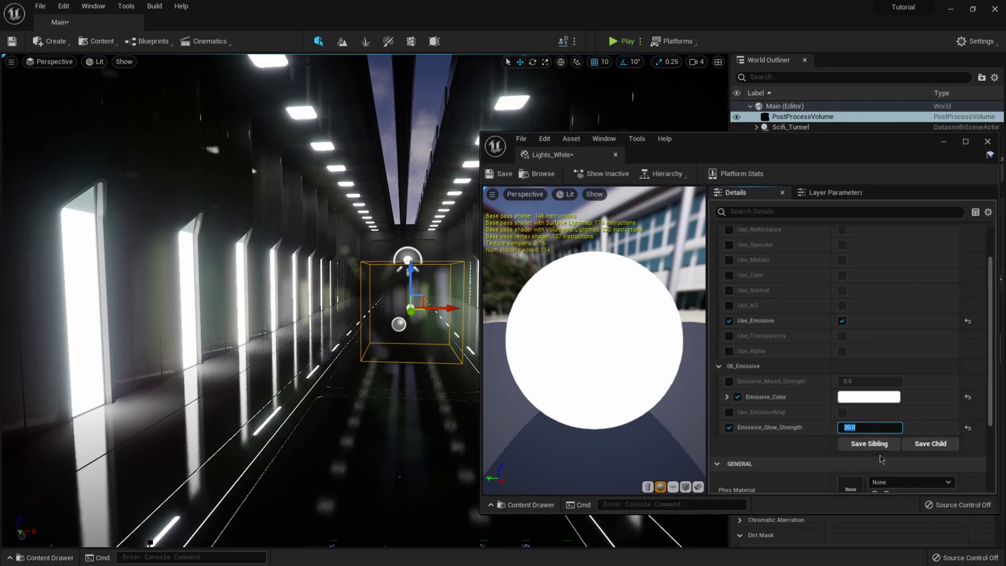
text(25)
key(Return)
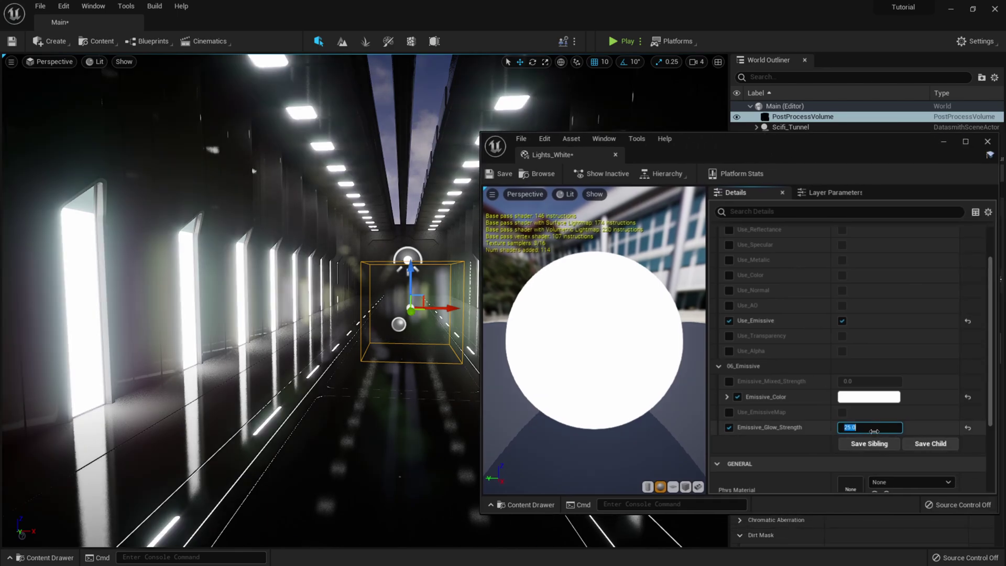
click(988, 141)
key(ctrl+space)
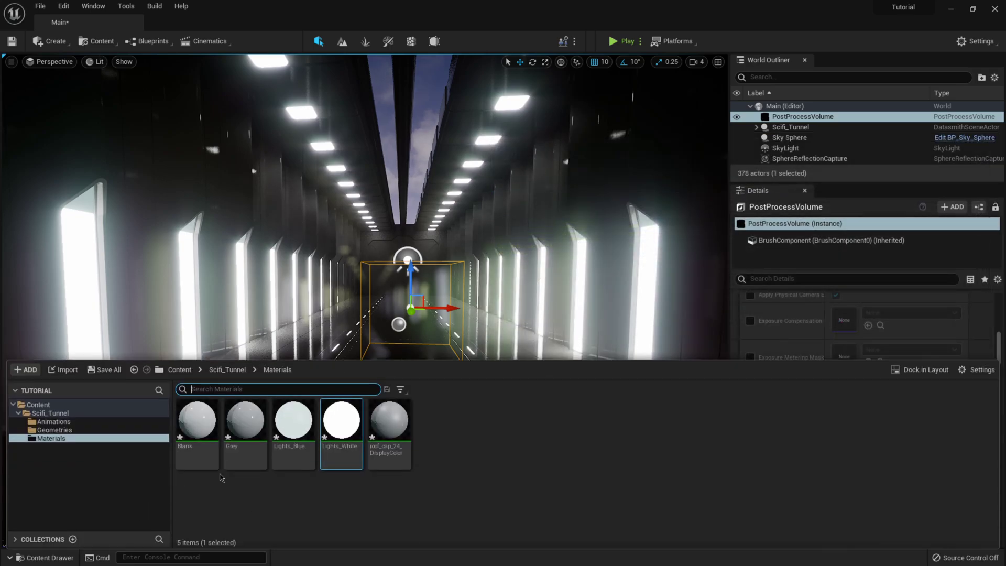
Step: Open Lights_Blue and set its Emissive_Glow_Strength, trying 10 and 20 before settling on 15
double_click(294, 419)
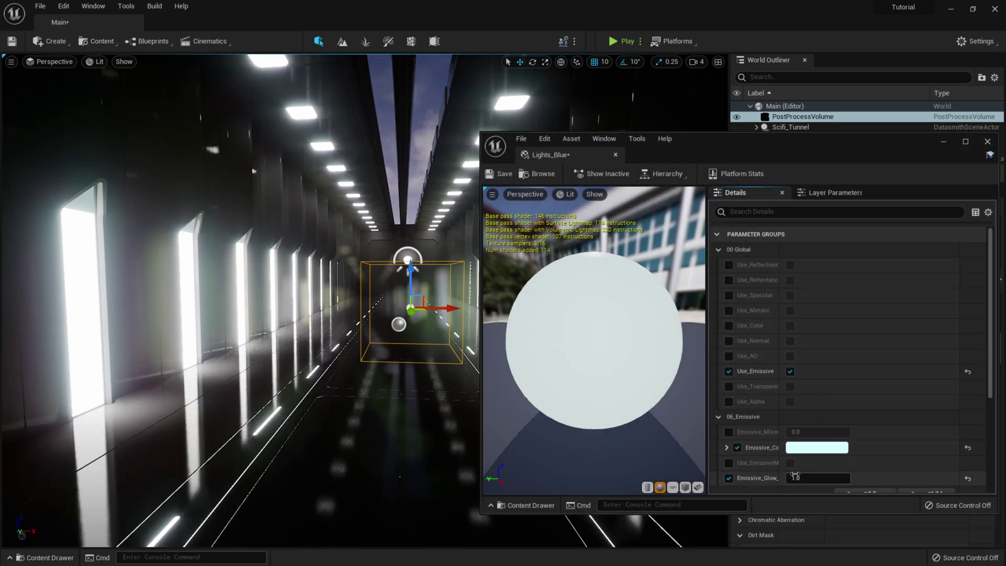
click(802, 477)
text(10)
key(Return)
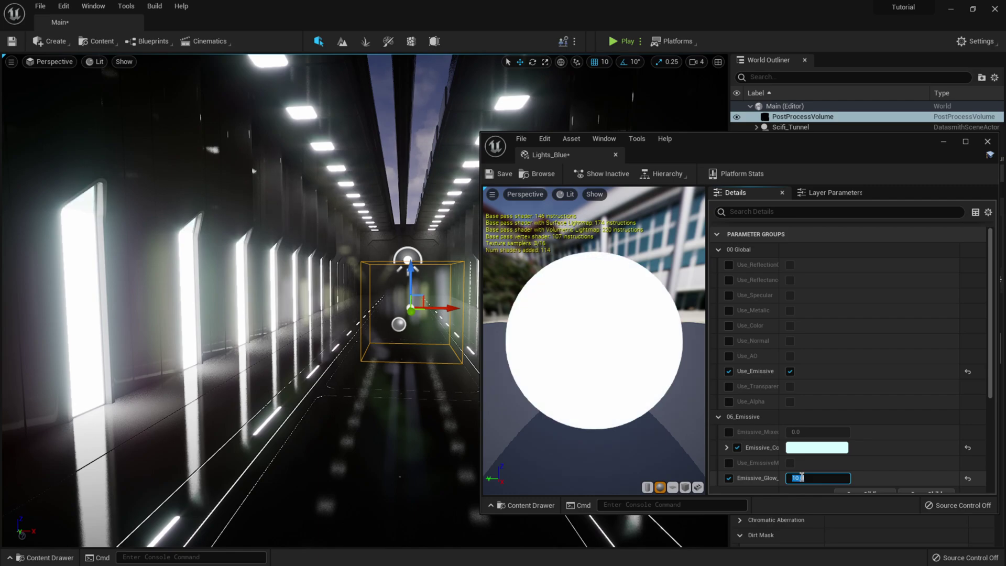
click(806, 478)
text(20)
key(Return)
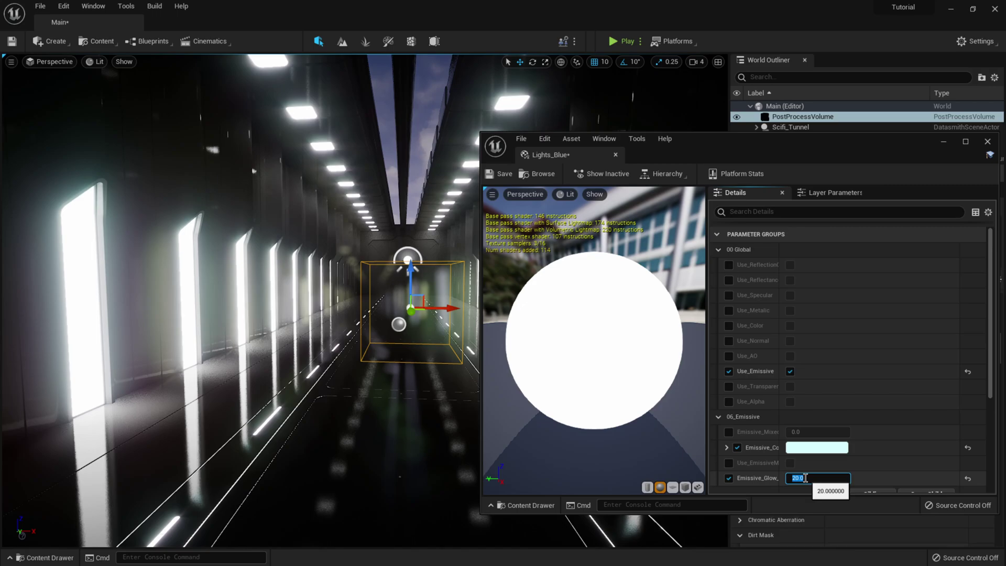
text(5)
key(Return)
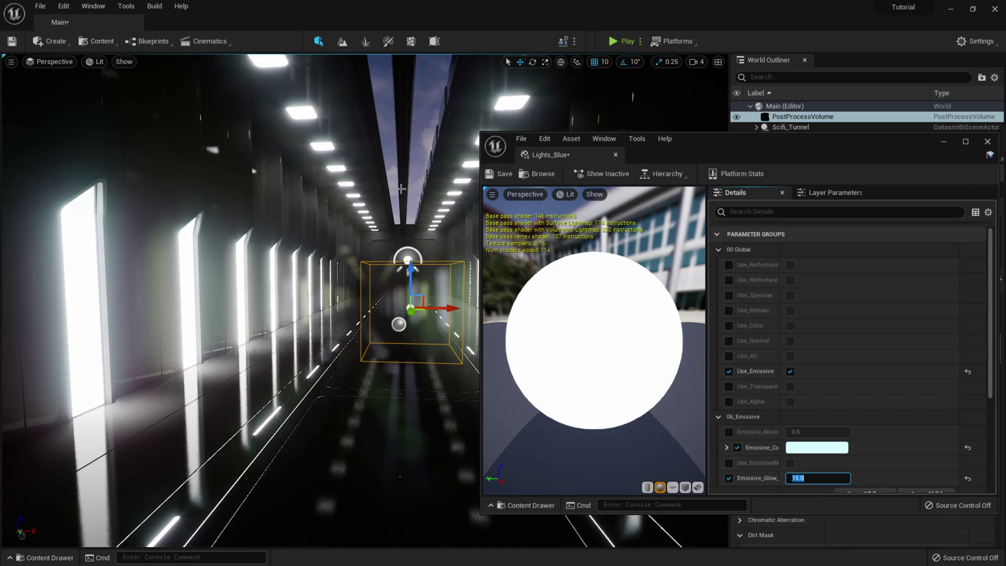
Step: Close the Lights_Blue material and select the PostProcessVolume's Lens Flares settings
click(985, 141)
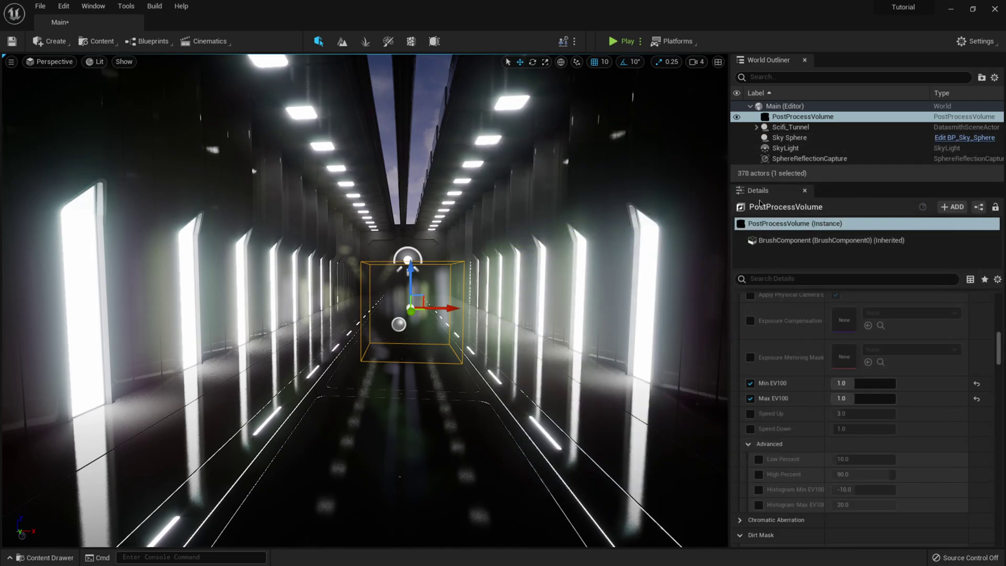
drag(777, 184, 777, 205)
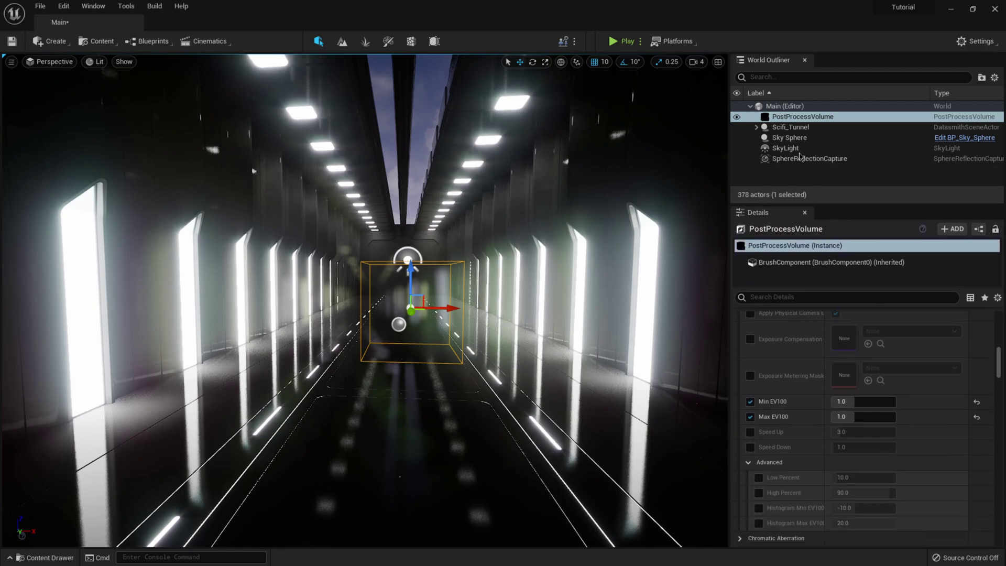
click(797, 117)
scroll(835, 370, up, 5)
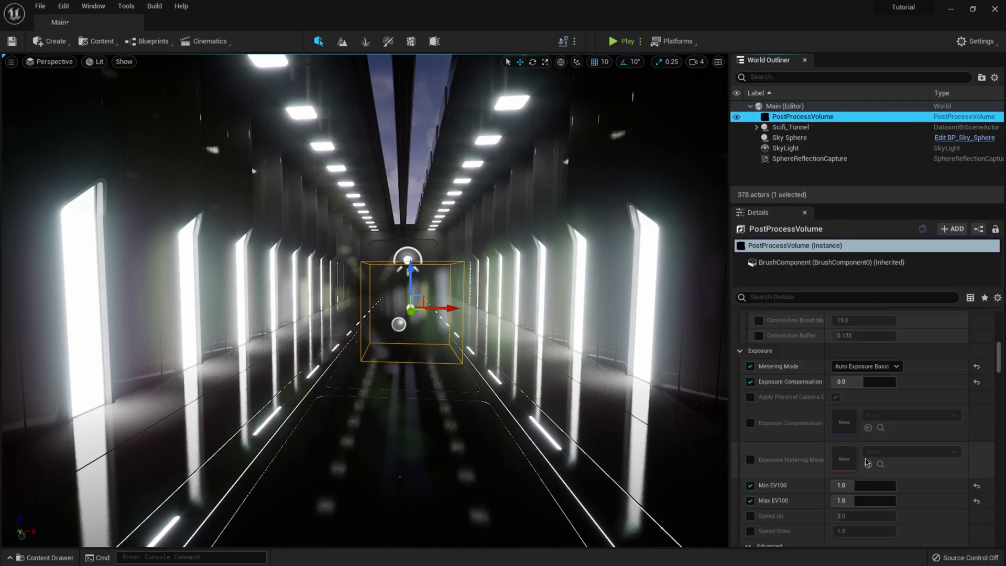
scroll(860, 449, down, 5)
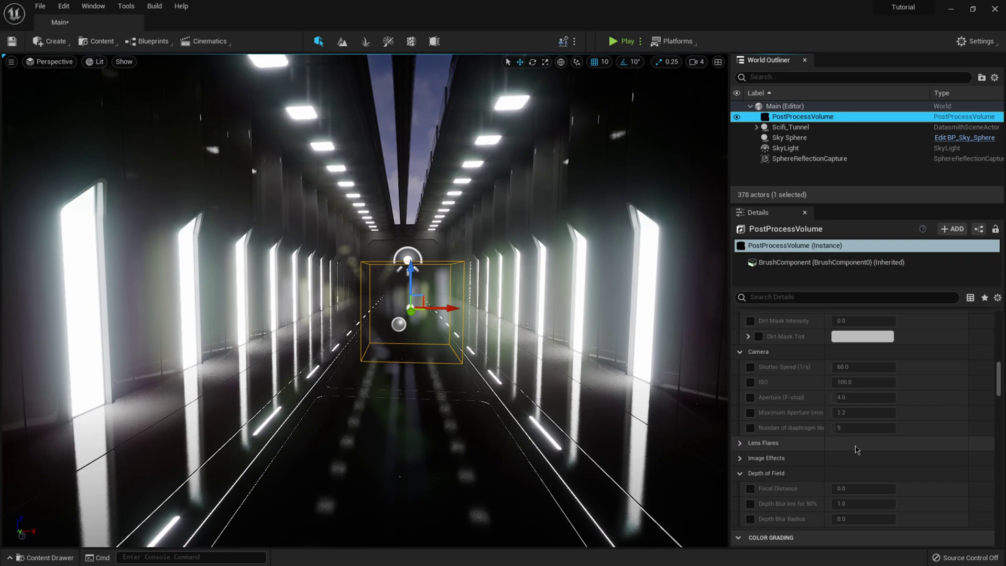
scroll(807, 447, down, 2)
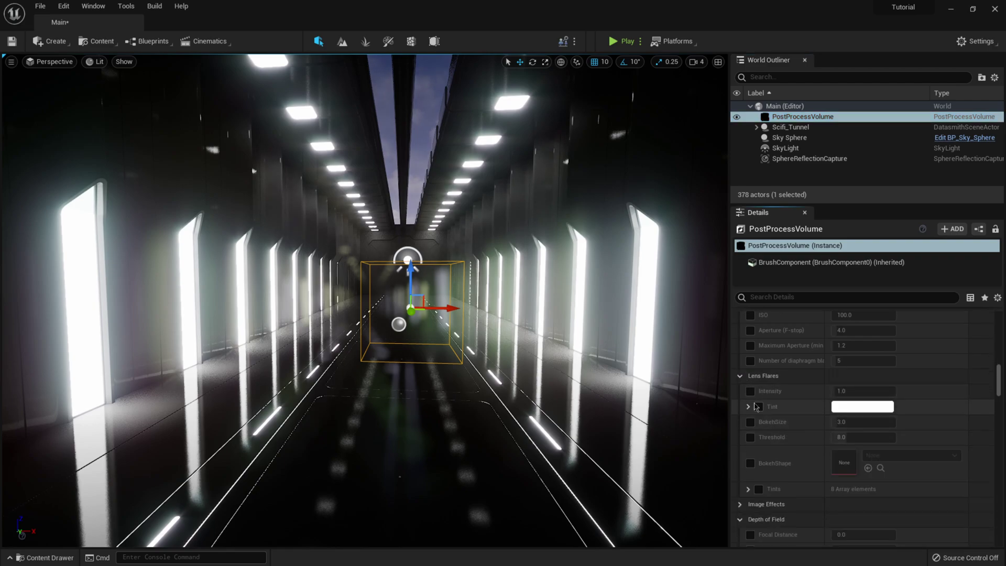
Step: Override lens flare Intensity and BokehSize, raising BokehSize to about 18.18
click(751, 391)
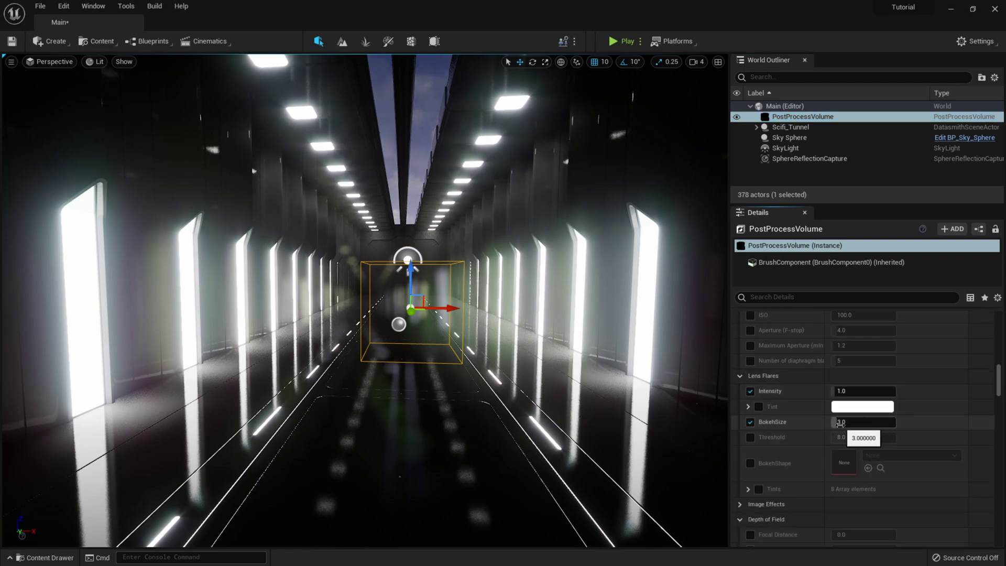
drag(840, 423, 875, 422)
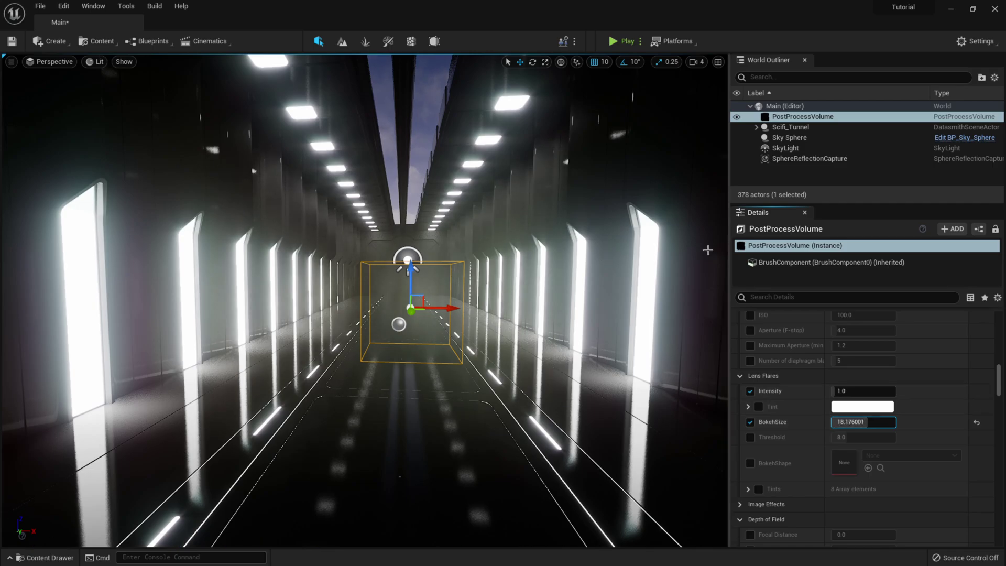
click(786, 127)
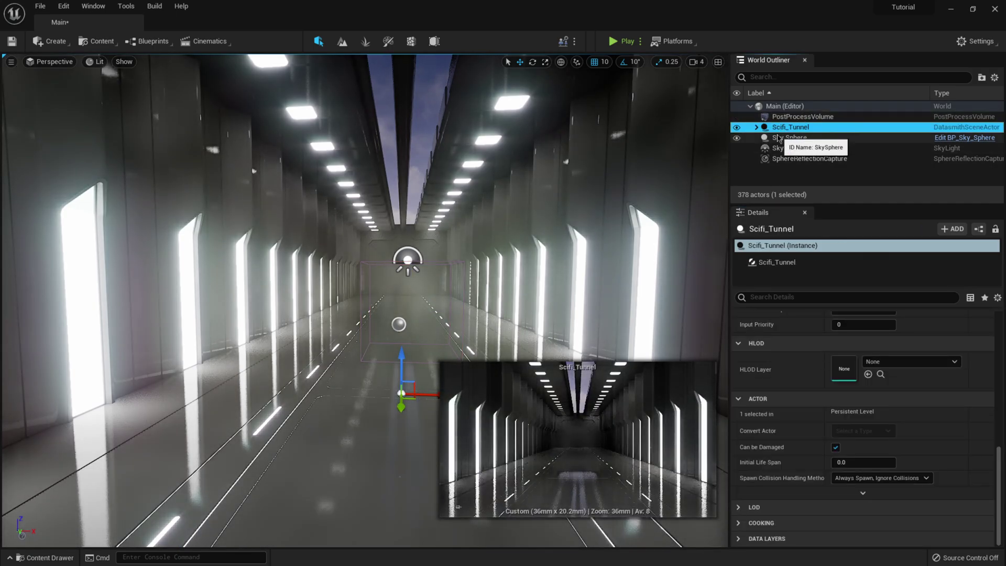
click(802, 117)
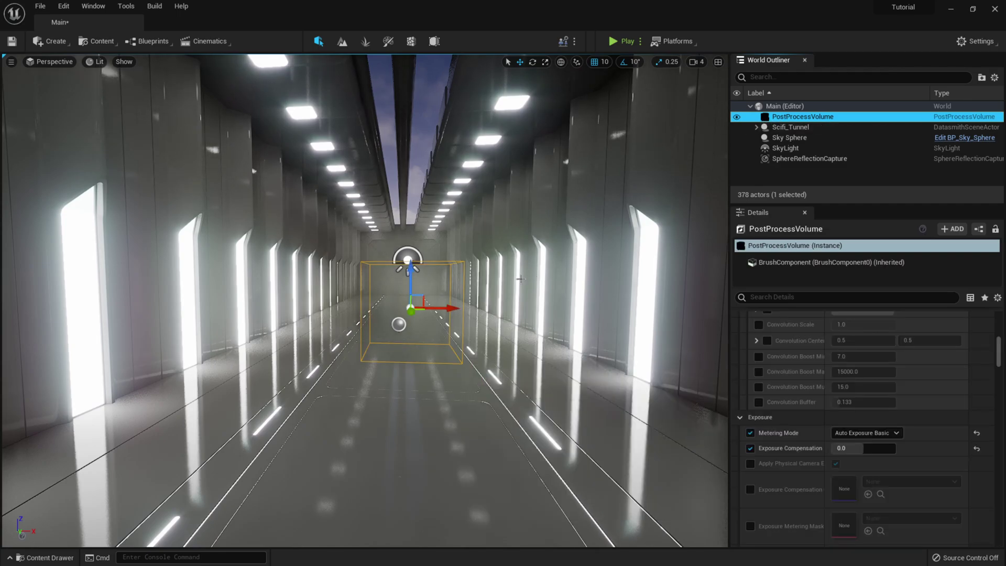
right_drag(480, 280, 469, 279)
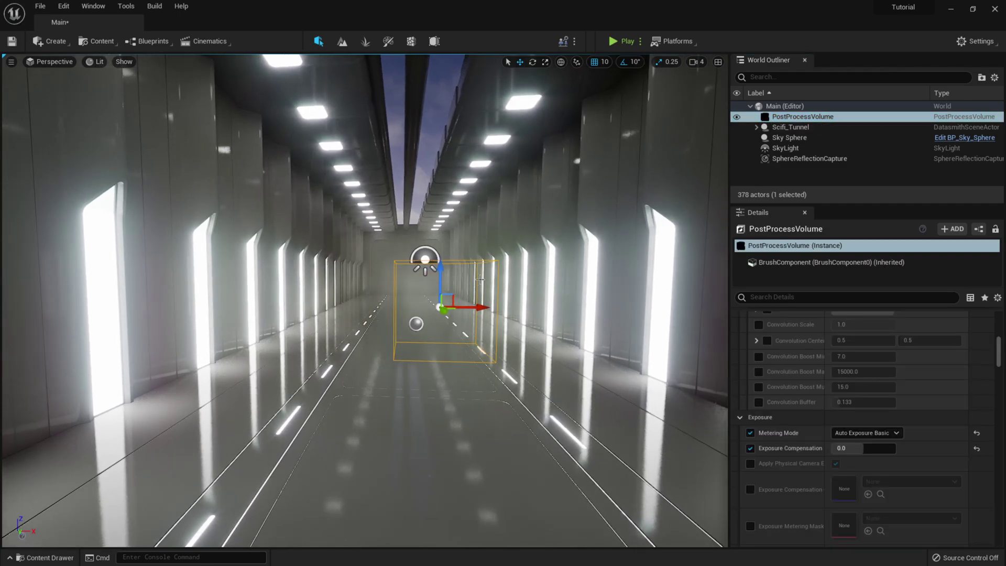
key(ctrl+space)
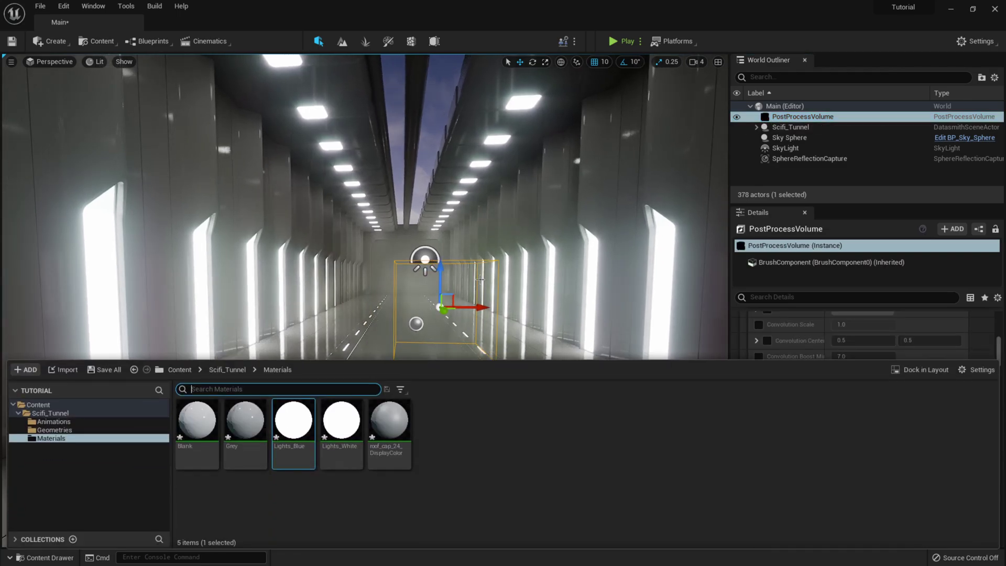
Step: Open the Scifi_Tunnel level sequence from the tunnel's Animations folder in Sequencer
click(46, 421)
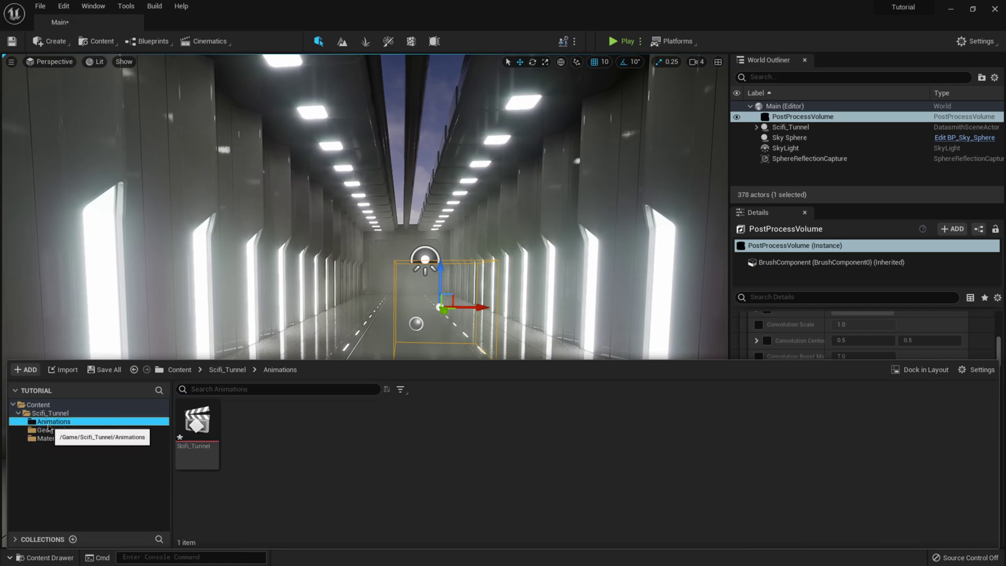
double_click(204, 431)
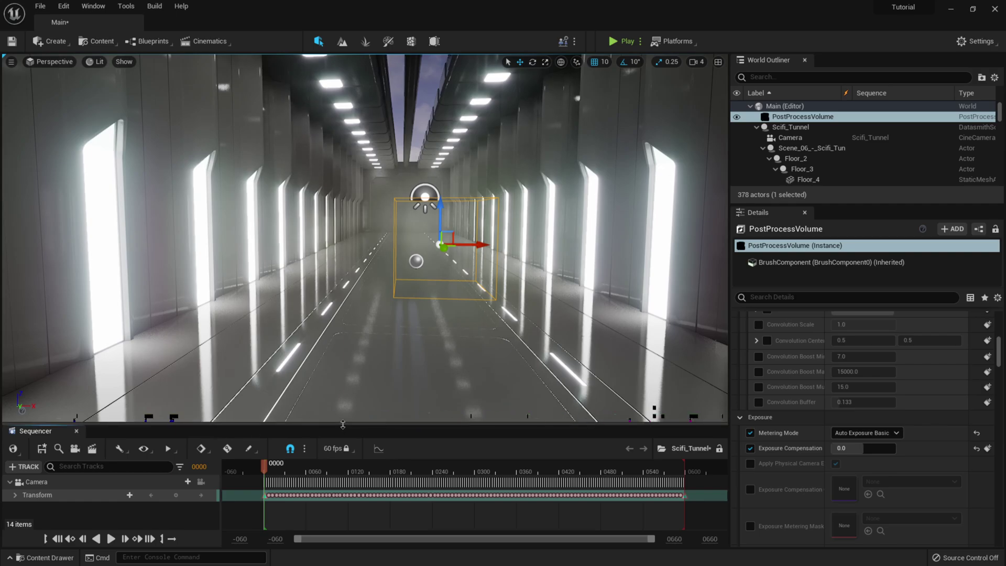
drag(345, 424, 351, 376)
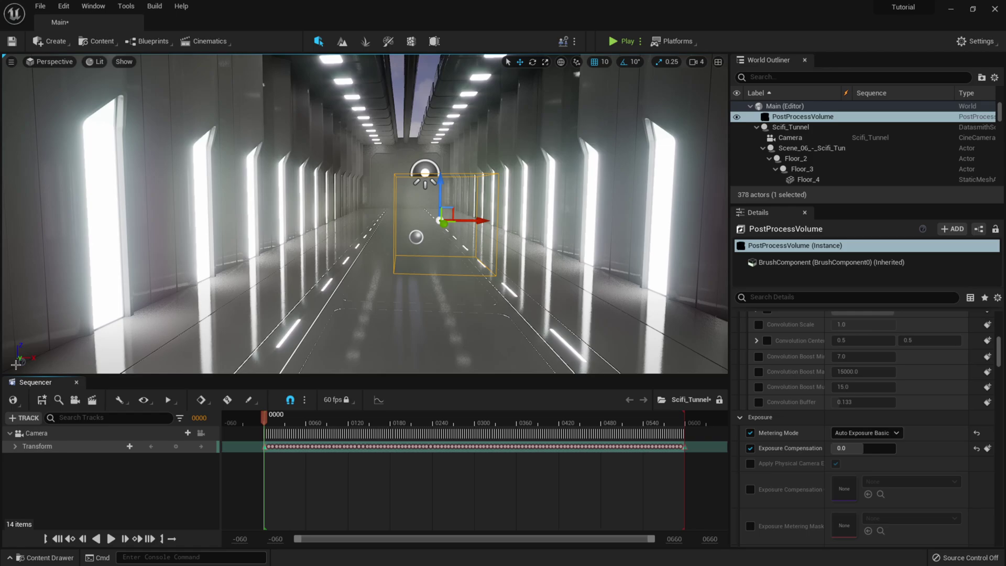
Step: Undock and resize the Sequencer, then re-dock it below a taller viewport
drag(40, 386, 194, 231)
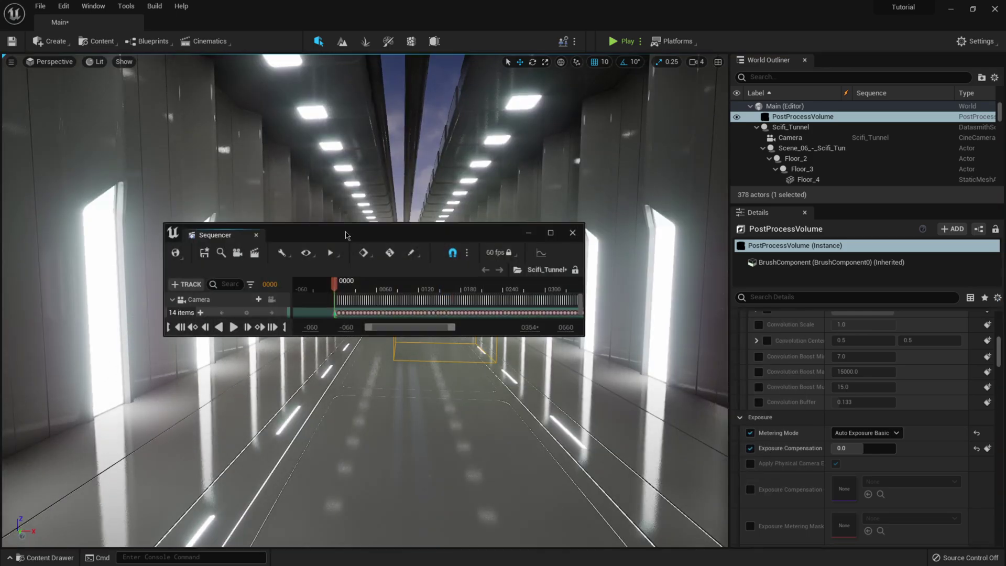
drag(346, 235, 328, 208)
drag(565, 308, 679, 450)
drag(476, 207, 389, 164)
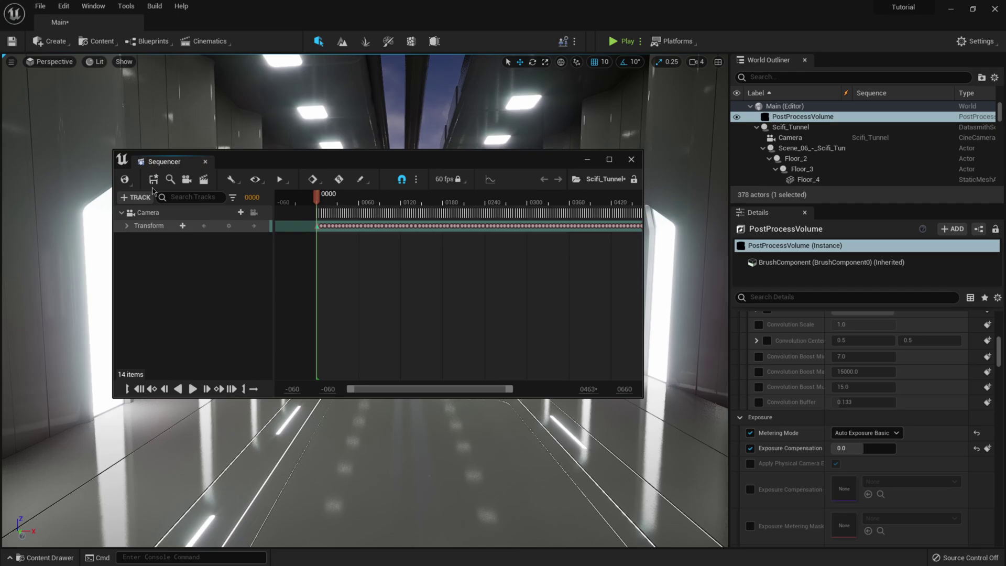
drag(158, 162, 37, 536)
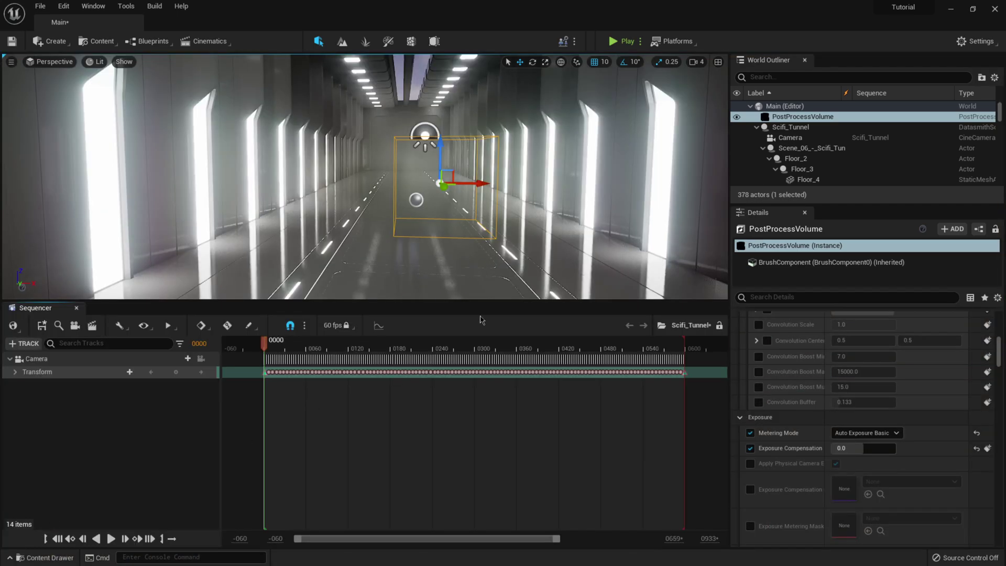
drag(465, 301, 465, 406)
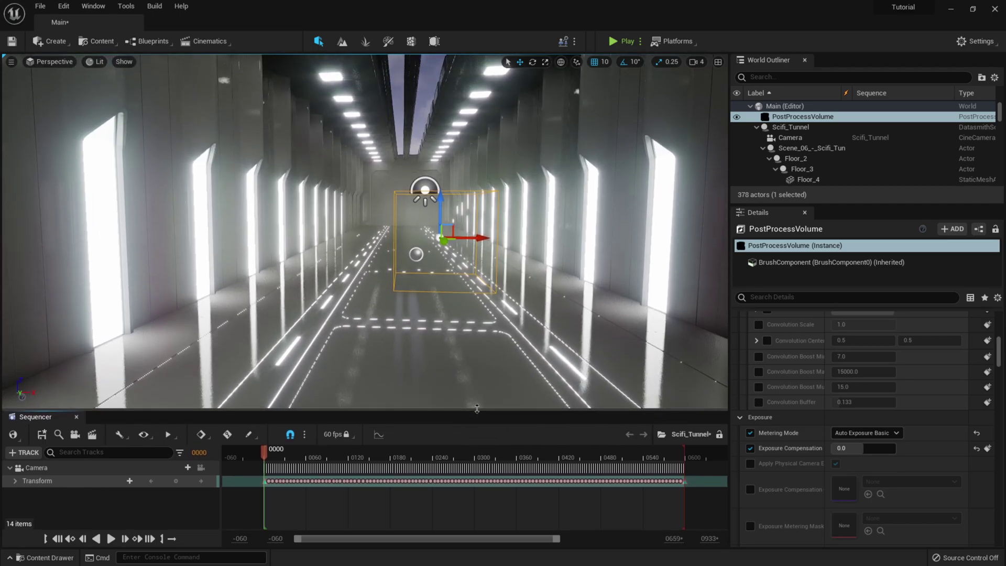
Step: Lock the viewport to the sequence Camera, play the tunnel flight, and scrub back to frame 0273
click(200, 463)
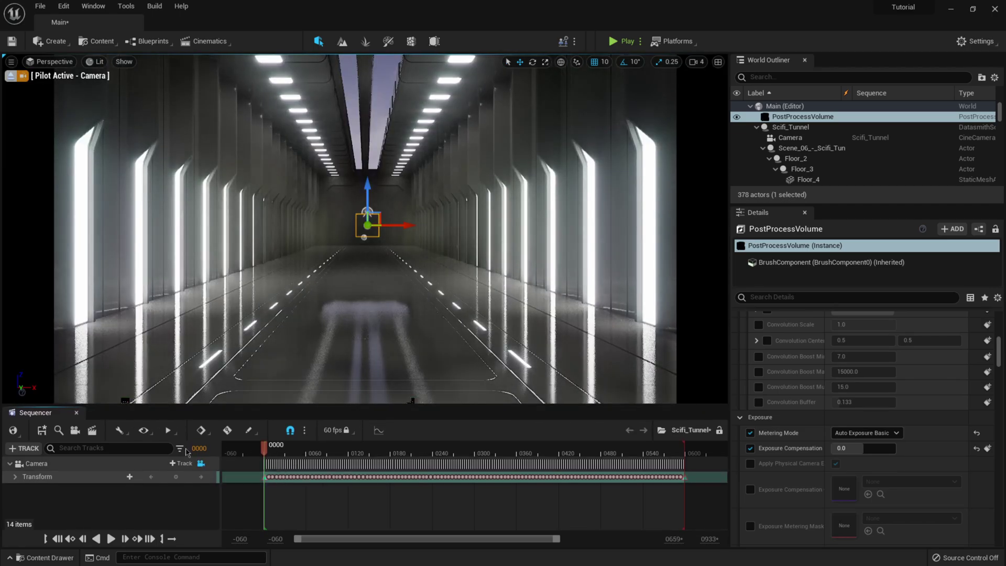
click(114, 537)
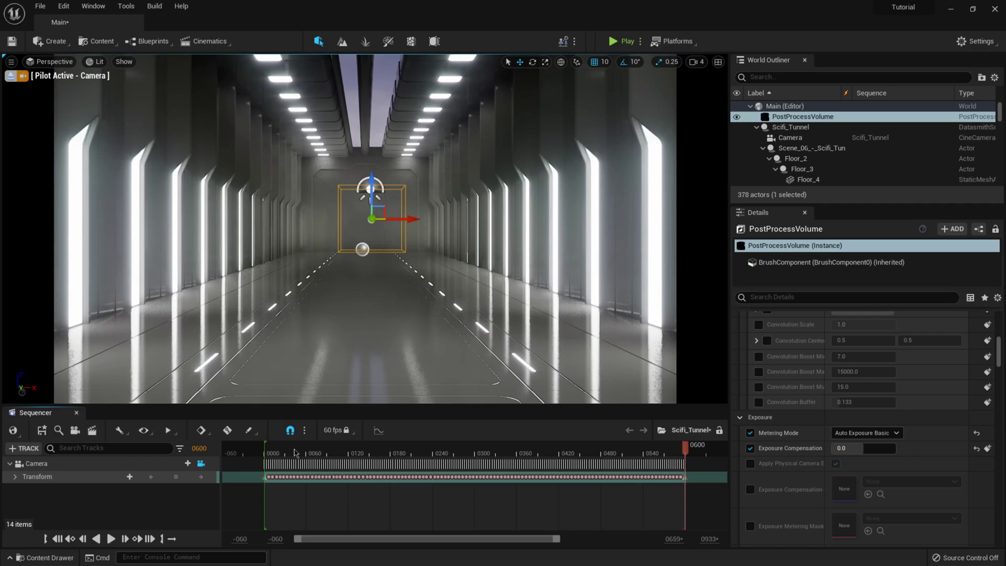
drag(294, 452, 456, 450)
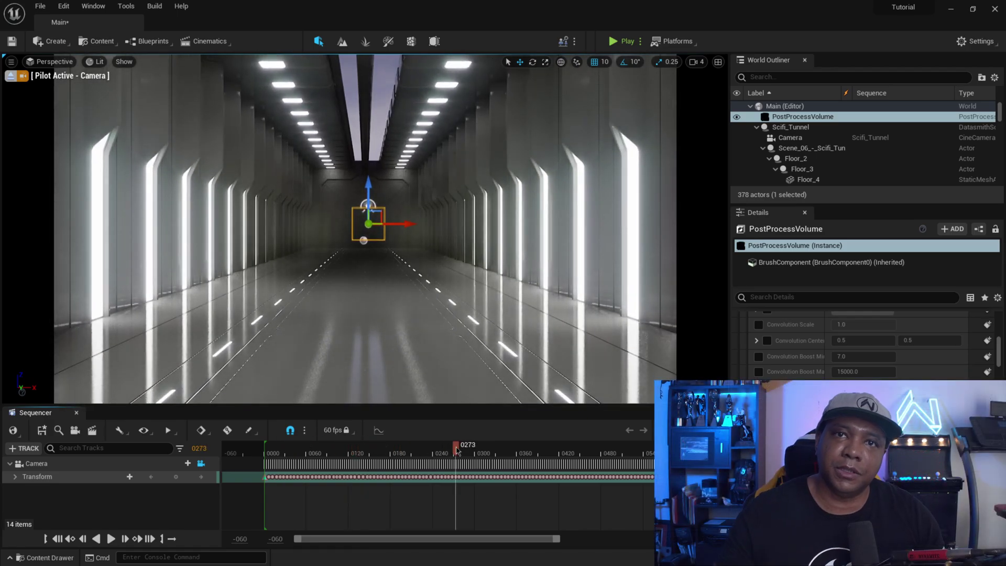